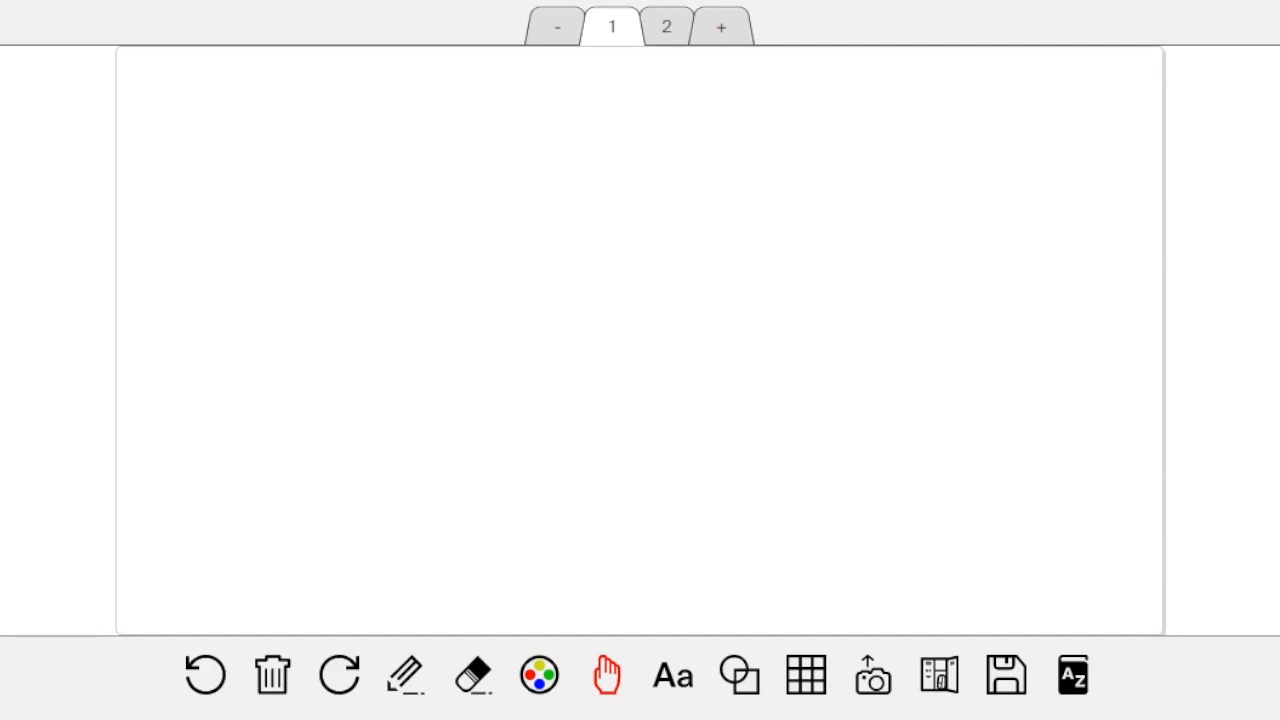
# Pencil black sketches in the whiteboard's upper right corner: a crossed-out microphone, up and right arrows, and a video box with two faces and a circle.
pyautogui.click(405, 675)
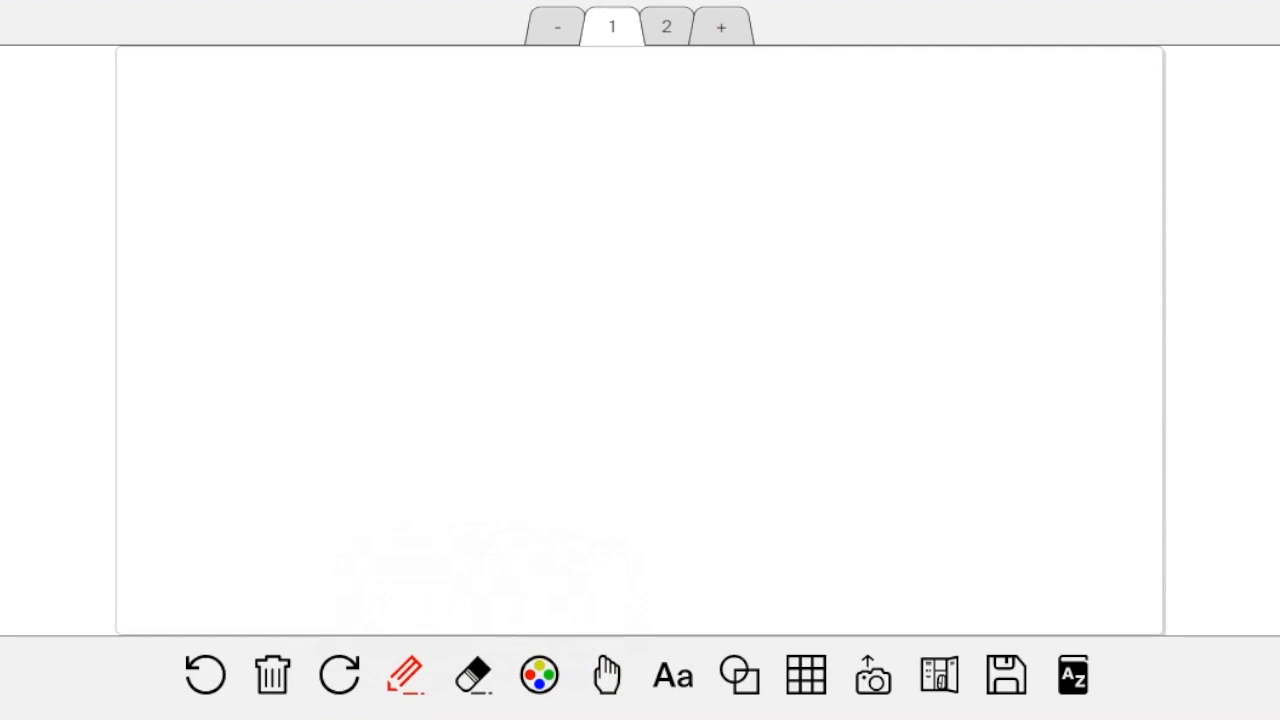
pyautogui.moveTo(963, 58)
pyautogui.mouseDown()
pyautogui.moveTo(937, 157)
pyautogui.moveTo(964, 56)
pyautogui.moveTo(974, 80)
pyautogui.mouseUp()
pyautogui.moveTo(898, 58)
pyautogui.mouseDown()
pyautogui.moveTo(885, 86)
pyautogui.moveTo(910, 122)
pyautogui.moveTo(904, 60)
pyautogui.mouseUp()
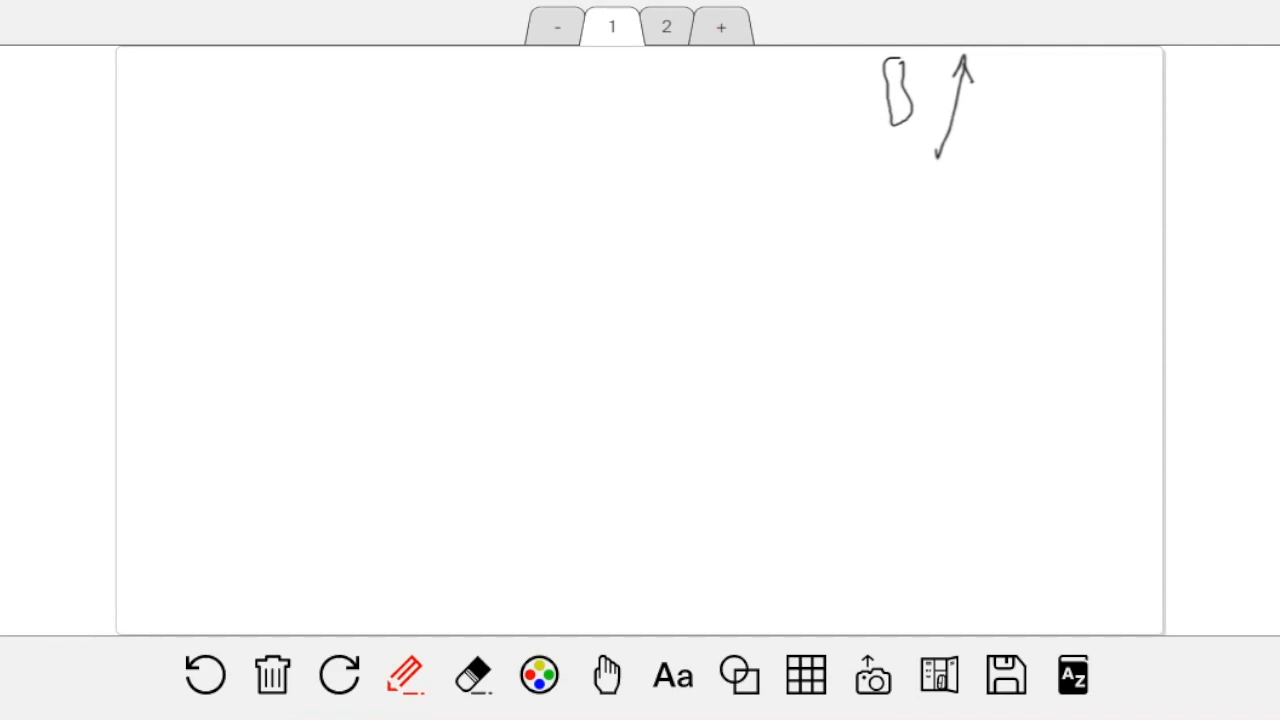
pyautogui.moveTo(916, 72); pyautogui.dragTo(880, 111)
pyautogui.moveTo(1002, 175)
pyautogui.mouseDown()
pyautogui.moveTo(1124, 145)
pyautogui.moveTo(1088, 184)
pyautogui.mouseUp()
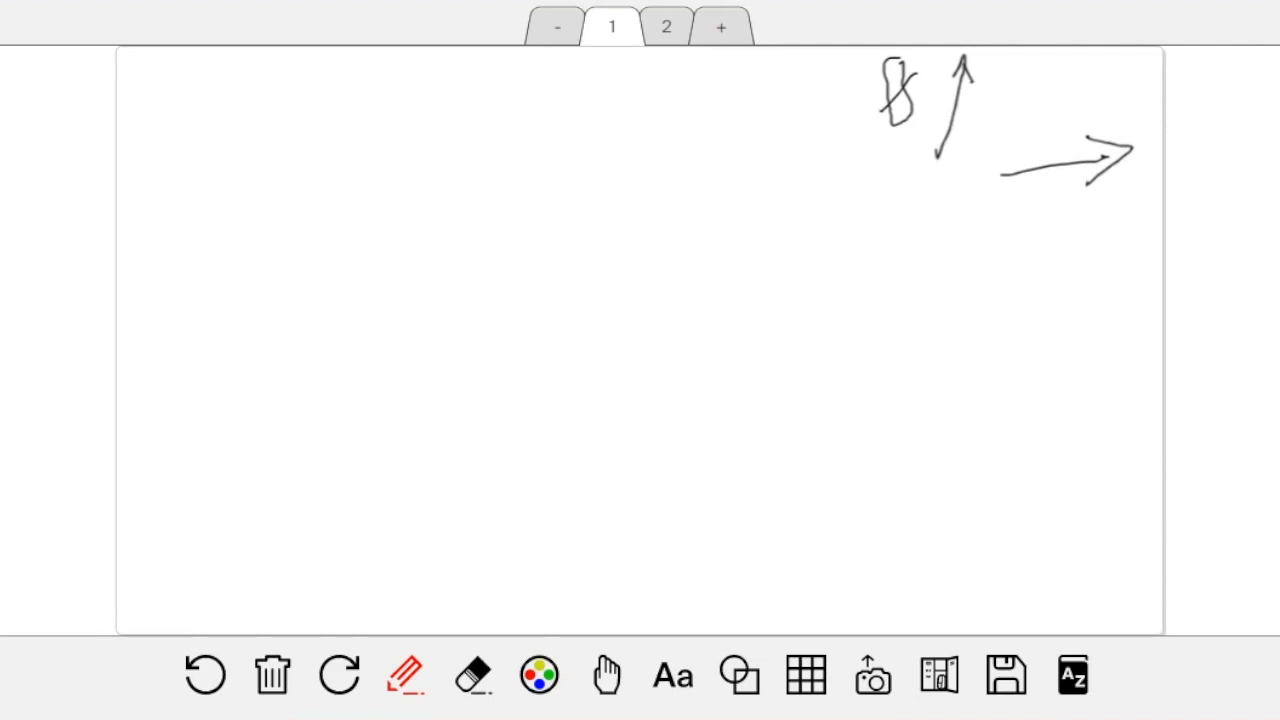
pyautogui.moveTo(1112, 58)
pyautogui.mouseDown()
pyautogui.moveTo(1040, 82)
pyautogui.moveTo(1128, 106)
pyautogui.moveTo(1118, 62)
pyautogui.moveTo(1066, 108)
pyautogui.moveTo(1082, 74)
pyautogui.moveTo(1086, 102)
pyautogui.moveTo(1094, 82)
pyautogui.moveTo(1084, 91)
pyautogui.moveTo(1102, 91)
pyautogui.moveTo(1104, 128)
pyautogui.moveTo(1138, 108)
pyautogui.moveTo(1120, 100)
pyautogui.mouseUp()
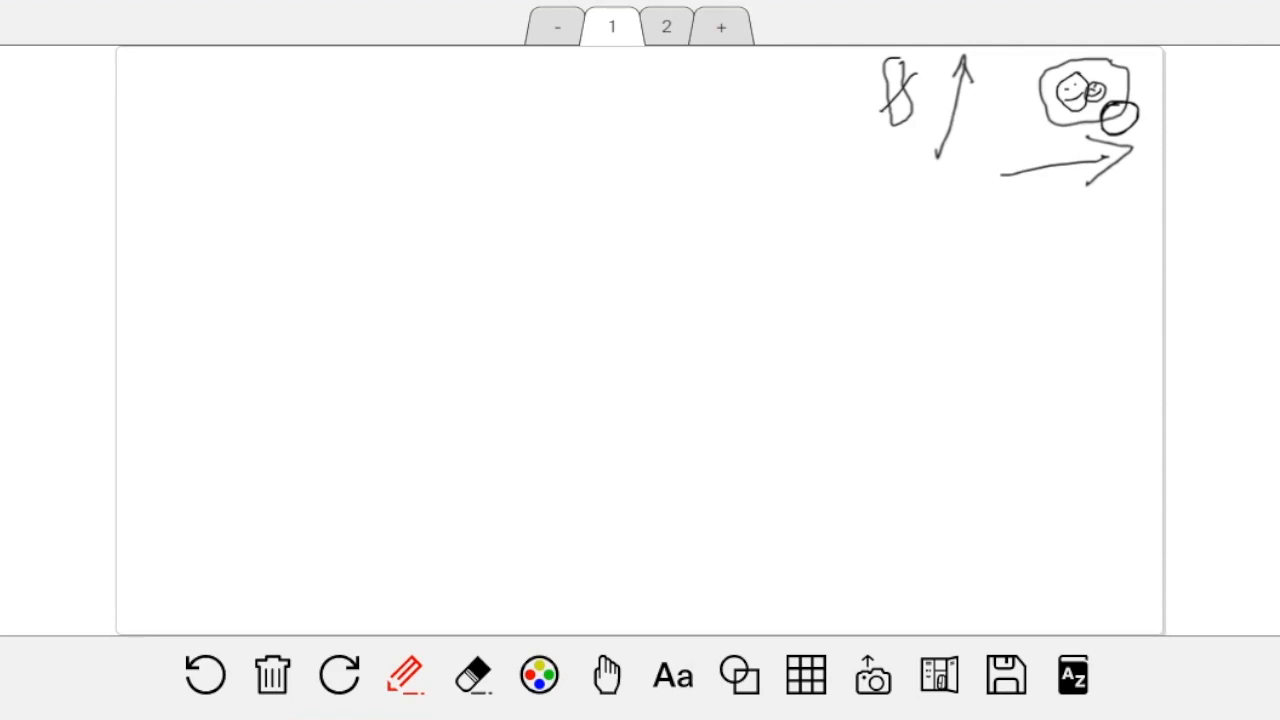
# Set the pencil colour to red and scribble in the small circle at the corner of the video box sketch.
pyautogui.click(539, 675)
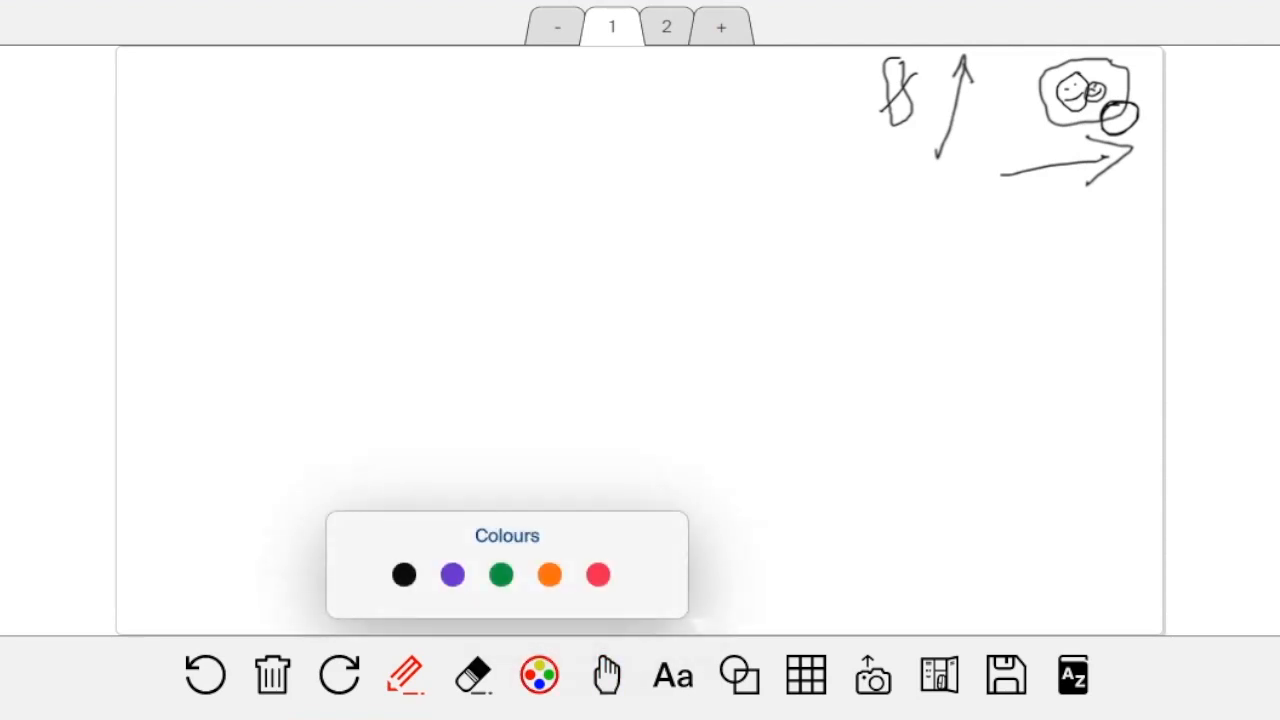
pyautogui.click(598, 574)
pyautogui.moveTo(1110, 104)
pyautogui.mouseDown()
pyautogui.moveTo(1106, 124)
pyautogui.moveTo(1134, 112)
pyautogui.mouseUp()
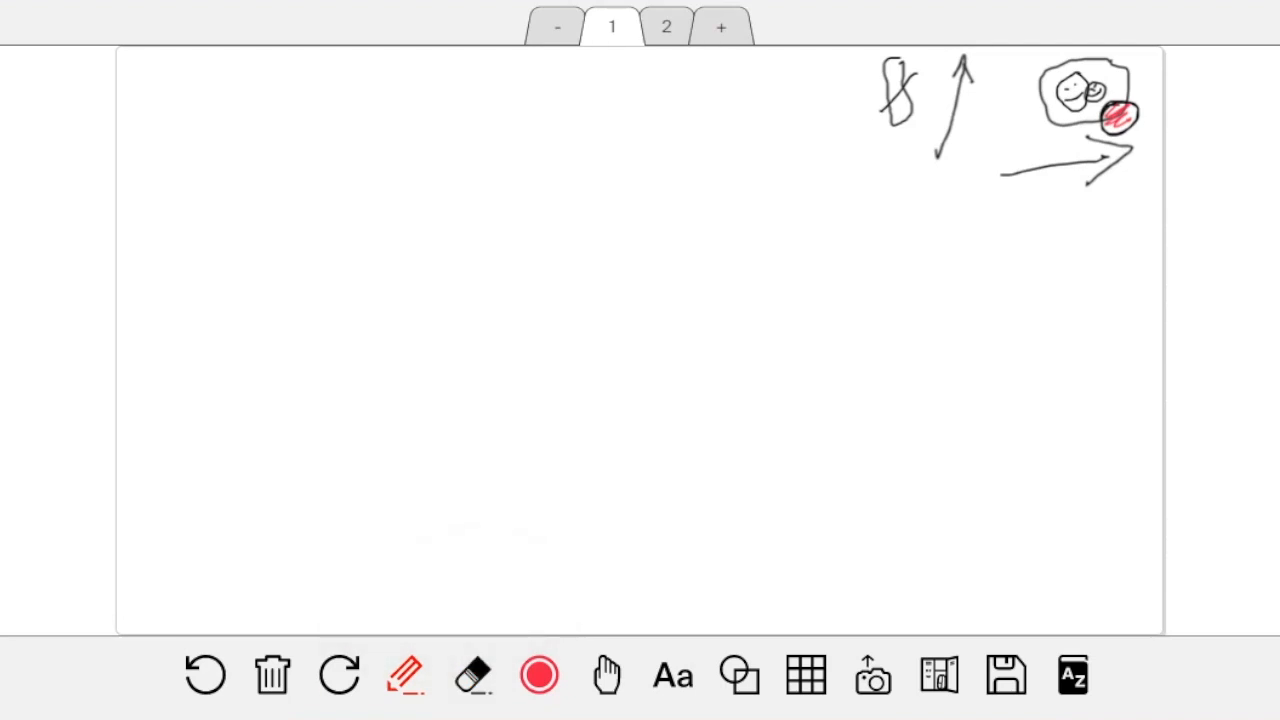
# Handwrite the labels "Redo" and "delete" in red along the lower edge of the board, with down arrows towards the first two tools.
pyautogui.moveTo(211, 565); pyautogui.dragTo(209, 620)
pyautogui.moveTo(192, 597)
pyautogui.mouseDown()
pyautogui.moveTo(208, 620)
pyautogui.moveTo(225, 598)
pyautogui.mouseUp()
pyautogui.moveTo(182, 526)
pyautogui.mouseDown()
pyautogui.moveTo(181, 566)
pyautogui.moveTo(236, 540)
pyautogui.moveTo(268, 624)
pyautogui.mouseUp()
pyautogui.moveTo(268, 624); pyautogui.dragTo(283, 600)
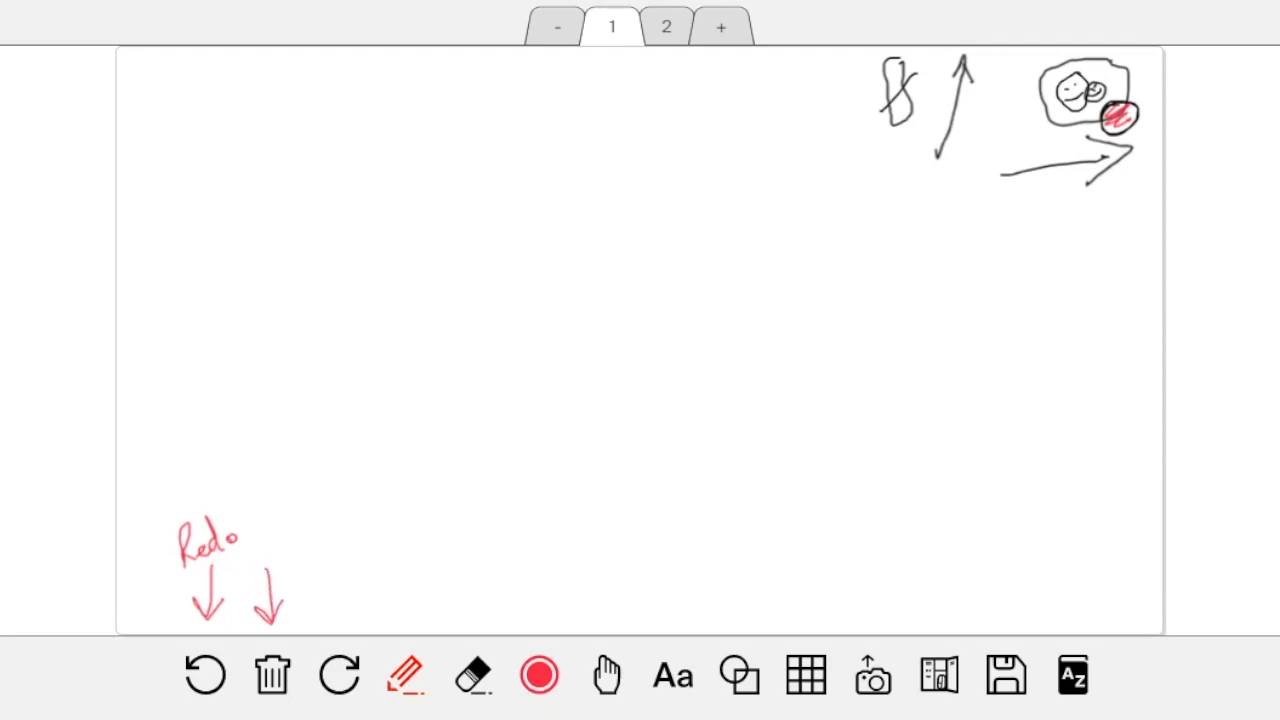
pyautogui.moveTo(259, 516)
pyautogui.mouseDown()
pyautogui.moveTo(250, 550)
pyautogui.moveTo(282, 512)
pyautogui.moveTo(322, 514)
pyautogui.mouseUp()
pyautogui.moveTo(288, 514); pyautogui.dragTo(314, 508)
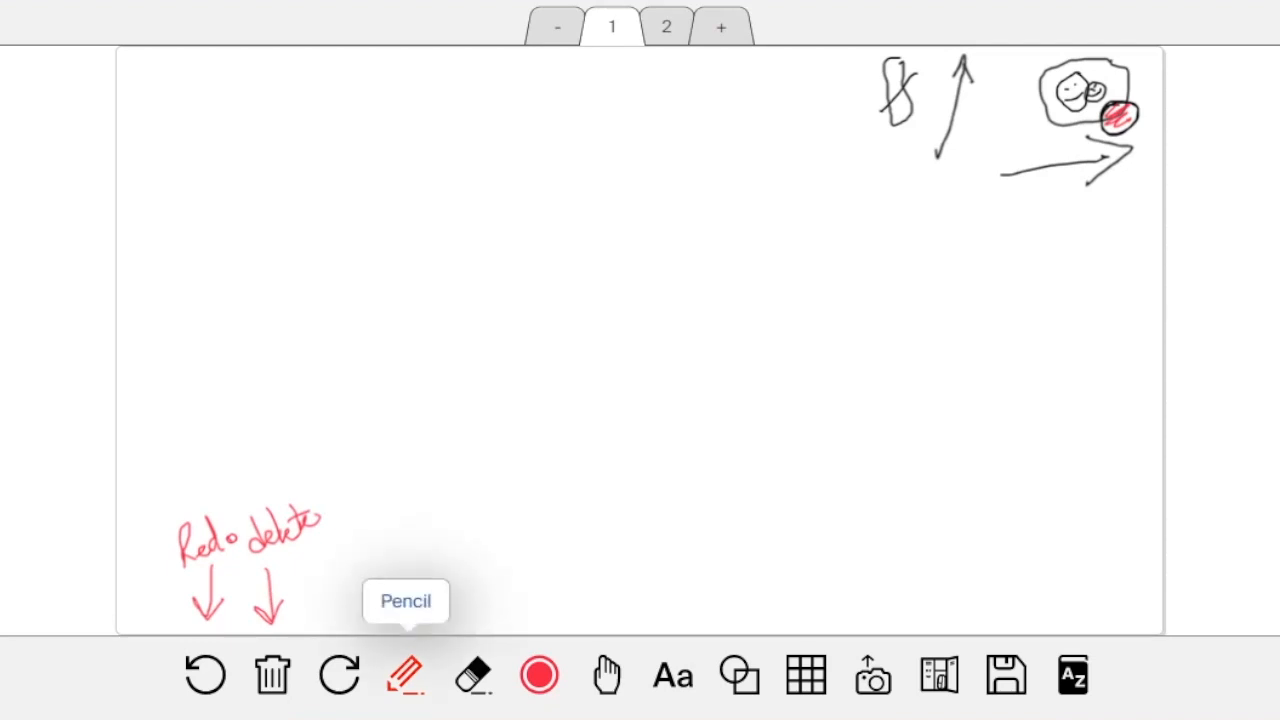
# Handwrite "Hi" in red near the middle of the board and clear all contents from the whiteboard.
pyautogui.moveTo(449, 318); pyautogui.dragTo(454, 396)
pyautogui.moveTo(478, 296)
pyautogui.mouseDown()
pyautogui.moveTo(492, 404)
pyautogui.moveTo(494, 352)
pyautogui.mouseUp()
pyautogui.moveTo(506, 362); pyautogui.dragTo(508, 382)
pyautogui.moveTo(478, 298); pyautogui.dragTo(488, 318)
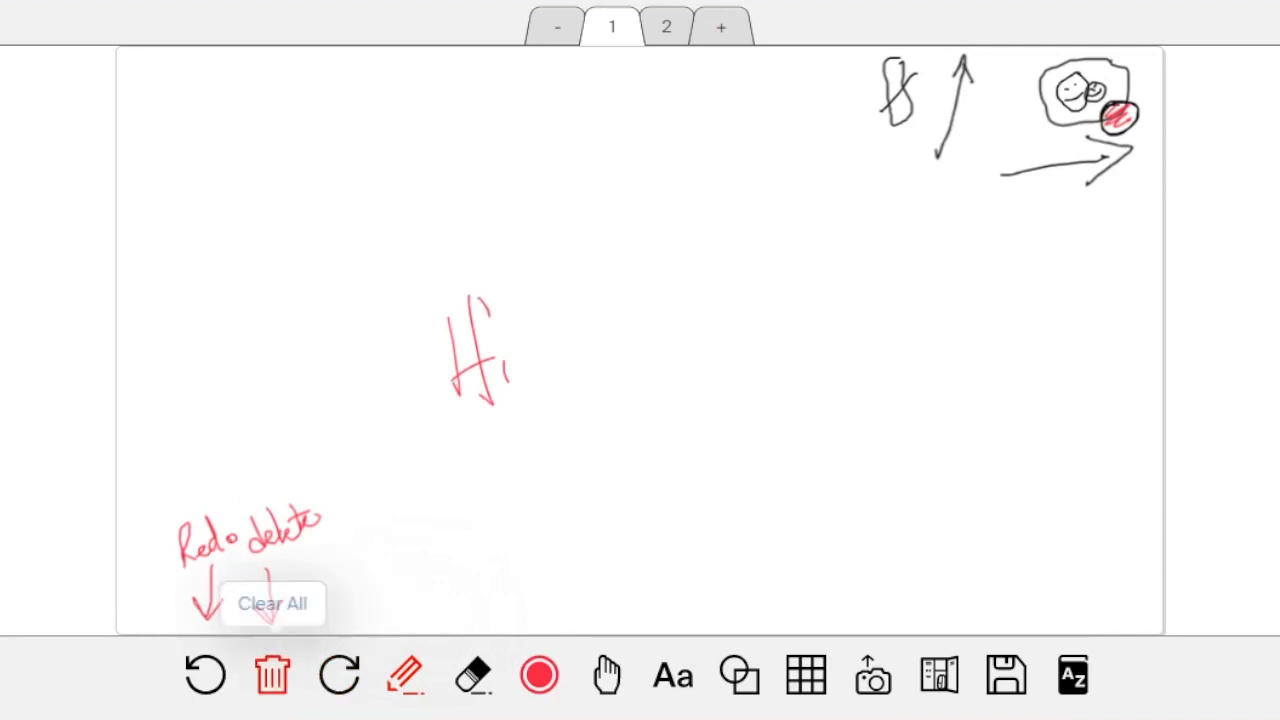
pyautogui.click(272, 675)
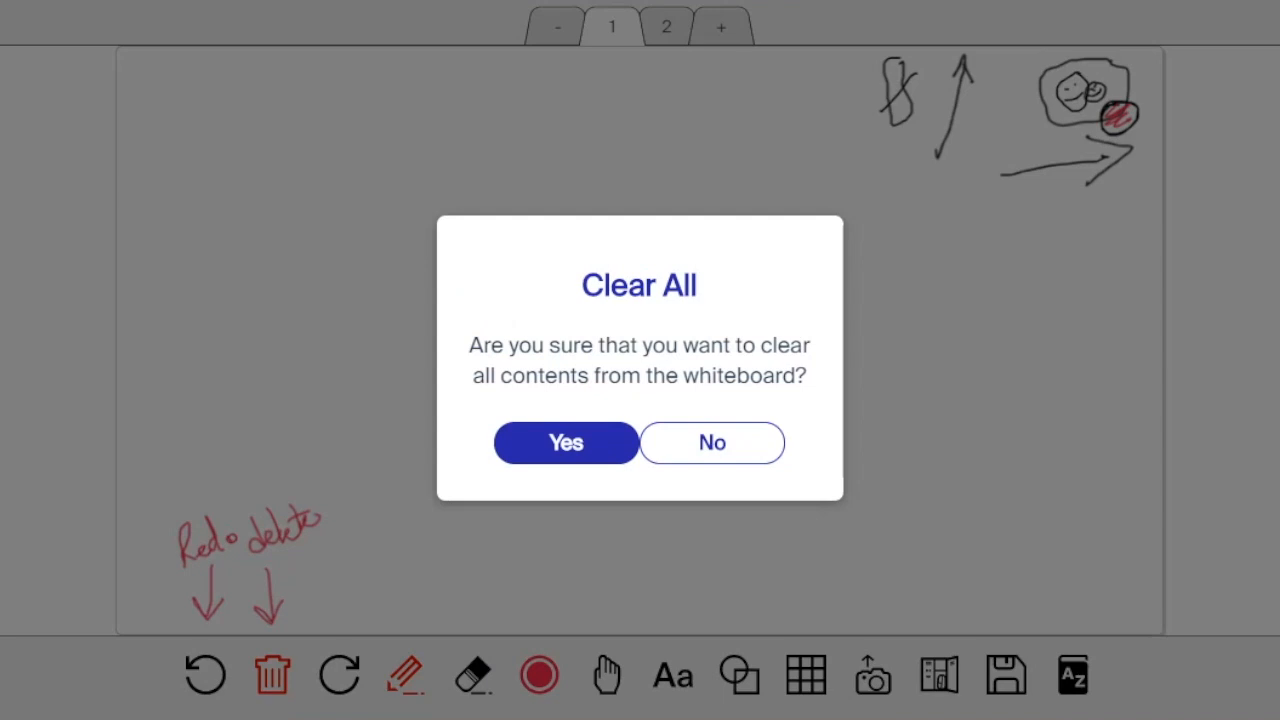
pyautogui.press('Return')
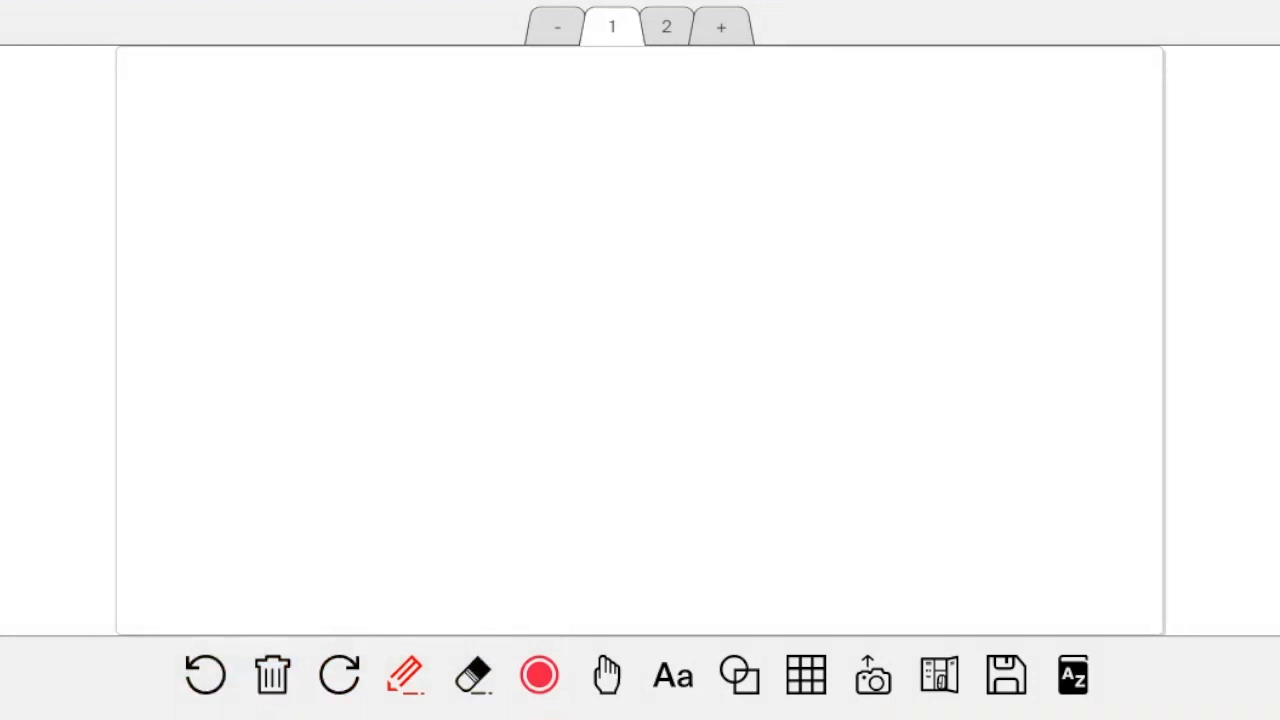
# Handwrite "Hi" in red on the empty board and undo its strokes one by one until none is left.
pyautogui.moveTo(440, 330); pyautogui.dragTo(441, 436)
pyautogui.moveTo(462, 326)
pyautogui.mouseDown()
pyautogui.moveTo(472, 436)
pyautogui.moveTo(481, 350)
pyautogui.mouseUp()
pyautogui.click(494, 394)
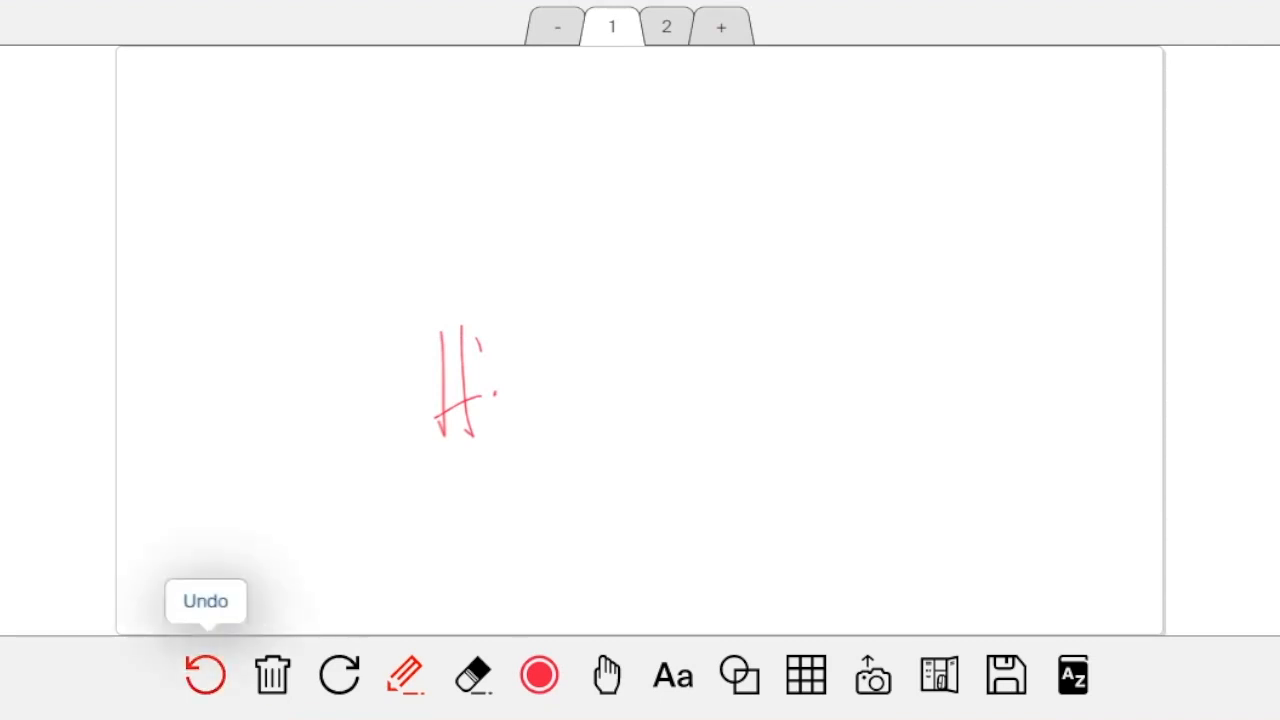
pyautogui.click(205, 675)
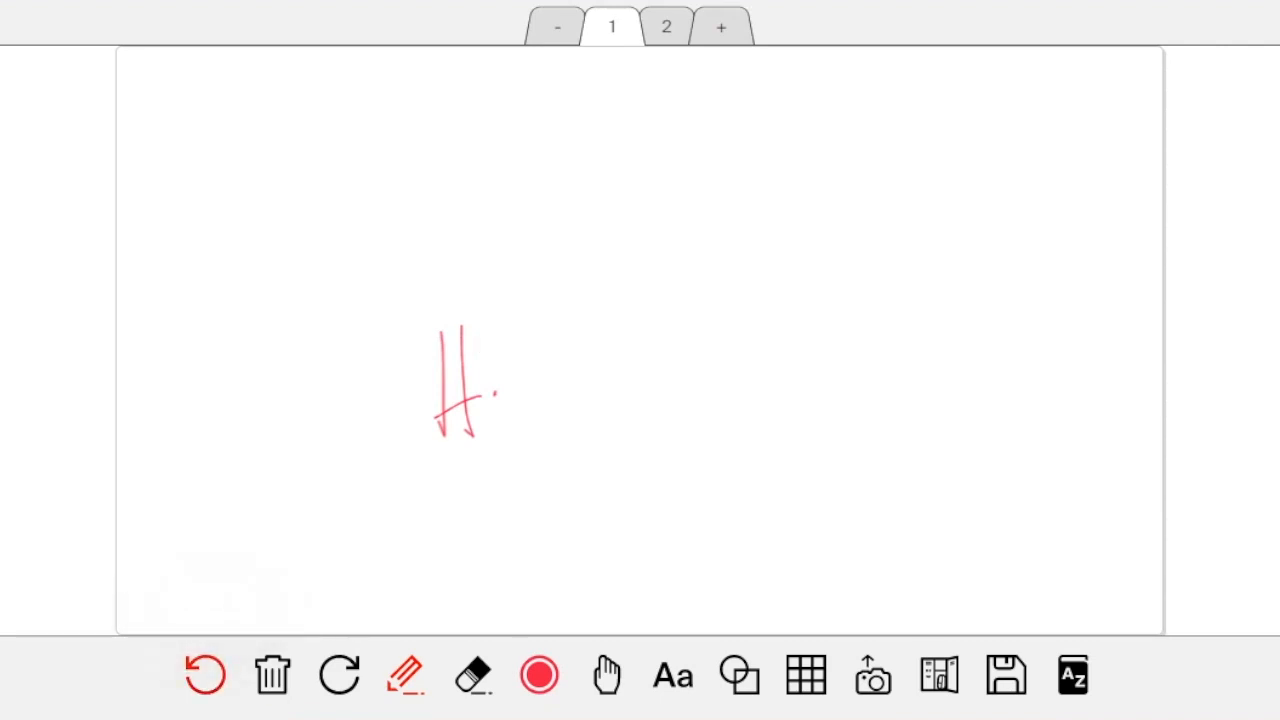
pyautogui.click(205, 675)
pyautogui.click(205, 675)
pyautogui.click(205, 675)
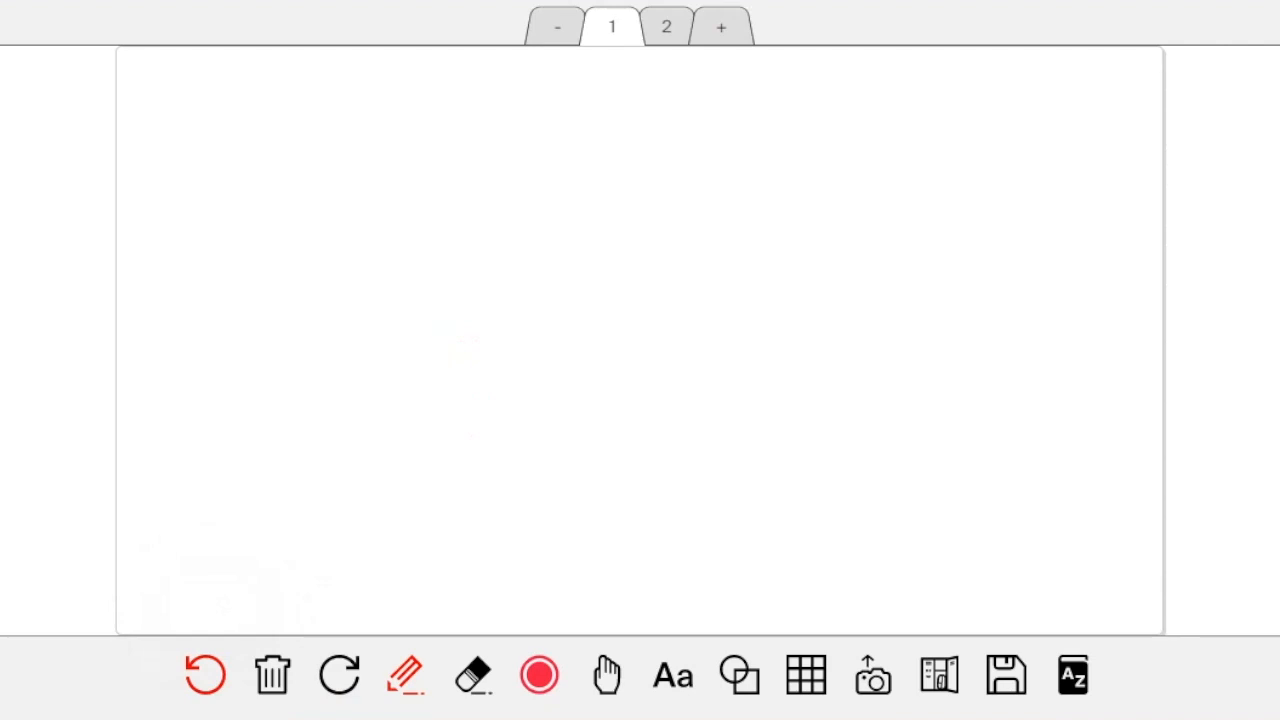
# Handwrite the red labels "Undo" and "Delete" with down arrows above the undo and clear-all tools.
pyautogui.moveTo(202, 534); pyautogui.dragTo(202, 606)
pyautogui.moveTo(180, 578)
pyautogui.mouseDown()
pyautogui.moveTo(200, 608)
pyautogui.moveTo(218, 584)
pyautogui.mouseUp()
pyautogui.moveTo(172, 500); pyautogui.dragTo(206, 518)
pyautogui.moveTo(210, 494)
pyautogui.mouseDown()
pyautogui.moveTo(210, 526)
pyautogui.moveTo(222, 518)
pyautogui.mouseUp()
pyautogui.moveTo(226, 512)
pyautogui.mouseDown()
pyautogui.moveTo(262, 606)
pyautogui.moveTo(274, 592)
pyautogui.moveTo(240, 546)
pyautogui.moveTo(262, 534)
pyautogui.mouseUp()
pyautogui.moveTo(264, 490)
pyautogui.mouseDown()
pyautogui.moveTo(292, 520)
pyautogui.moveTo(318, 486)
pyautogui.moveTo(296, 510)
pyautogui.mouseUp()
pyautogui.moveTo(300, 500); pyautogui.dragTo(318, 484)
# Handwrite the red labels "Redo", "Pencil" and "Erase" with down arrows above their matching tools.
pyautogui.moveTo(342, 548)
pyautogui.mouseDown()
pyautogui.moveTo(342, 606)
pyautogui.moveTo(352, 590)
pyautogui.mouseUp()
pyautogui.moveTo(312, 524); pyautogui.dragTo(316, 560)
pyautogui.moveTo(310, 516); pyautogui.dragTo(334, 556)
pyautogui.moveTo(334, 530)
pyautogui.mouseDown()
pyautogui.moveTo(348, 534)
pyautogui.moveTo(356, 494)
pyautogui.moveTo(410, 618)
pyautogui.moveTo(428, 590)
pyautogui.mouseUp()
pyautogui.moveTo(380, 522); pyautogui.dragTo(382, 552)
pyautogui.moveTo(376, 500)
pyautogui.mouseDown()
pyautogui.moveTo(406, 516)
pyautogui.moveTo(436, 506)
pyautogui.moveTo(464, 452)
pyautogui.mouseUp()
pyautogui.click(450, 476)
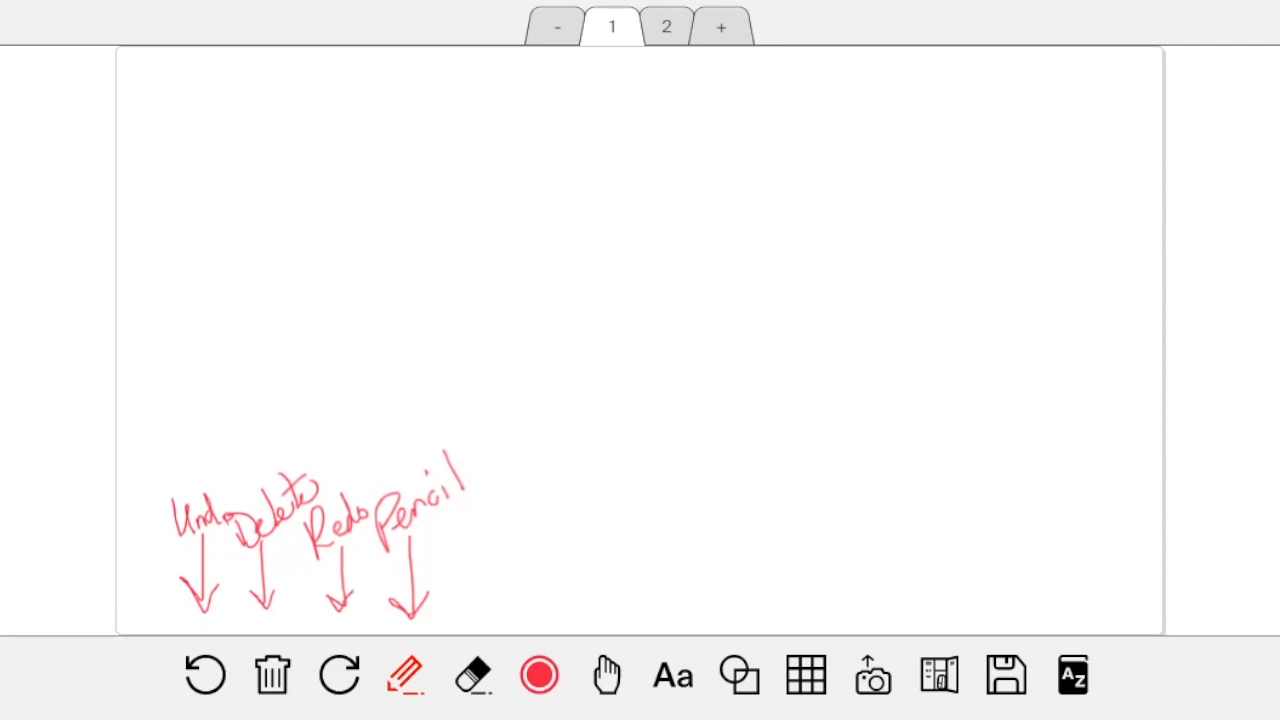
pyautogui.moveTo(477, 530); pyautogui.dragTo(479, 612)
pyautogui.moveTo(477, 502)
pyautogui.mouseDown()
pyautogui.moveTo(503, 519)
pyautogui.moveTo(500, 490)
pyautogui.moveTo(559, 480)
pyautogui.mouseUp()
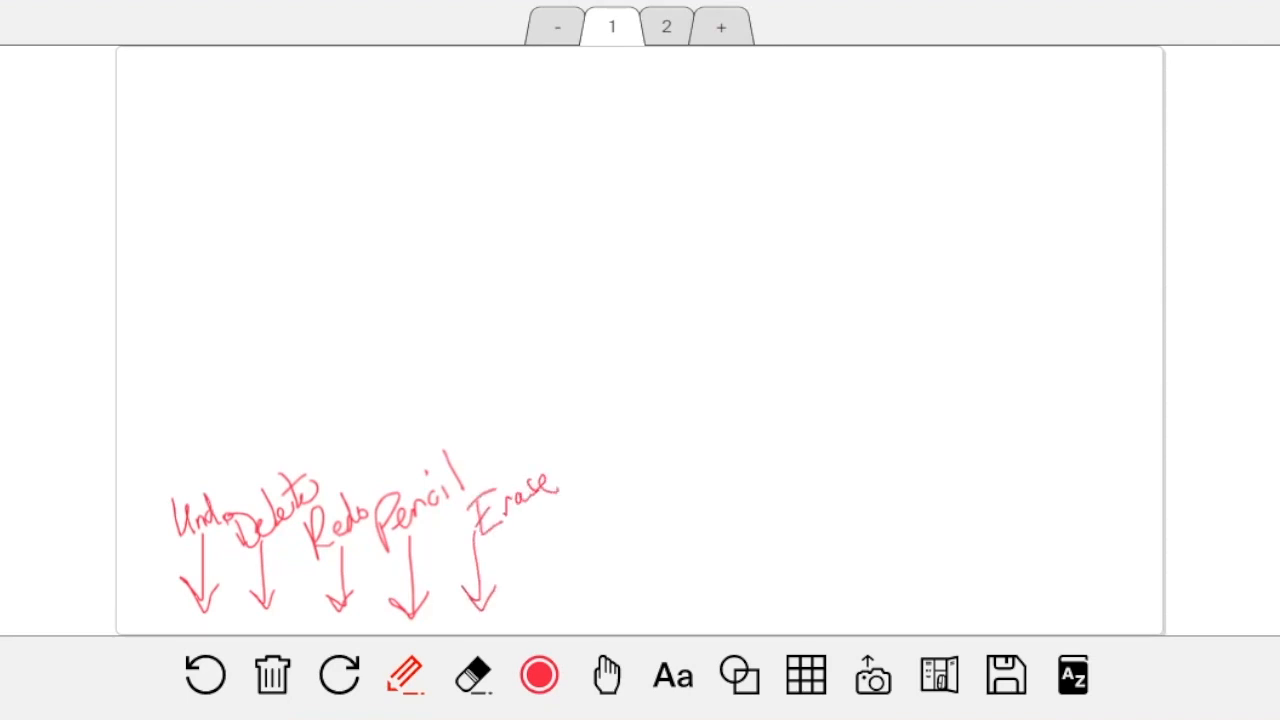
# Sketch a red freehand scribble in the middle of the board and remove it with the eraser.
pyautogui.moveTo(525, 276)
pyautogui.mouseDown()
pyautogui.moveTo(590, 306)
pyautogui.moveTo(520, 268)
pyautogui.mouseUp()
pyautogui.moveTo(575, 318); pyautogui.dragTo(626, 328)
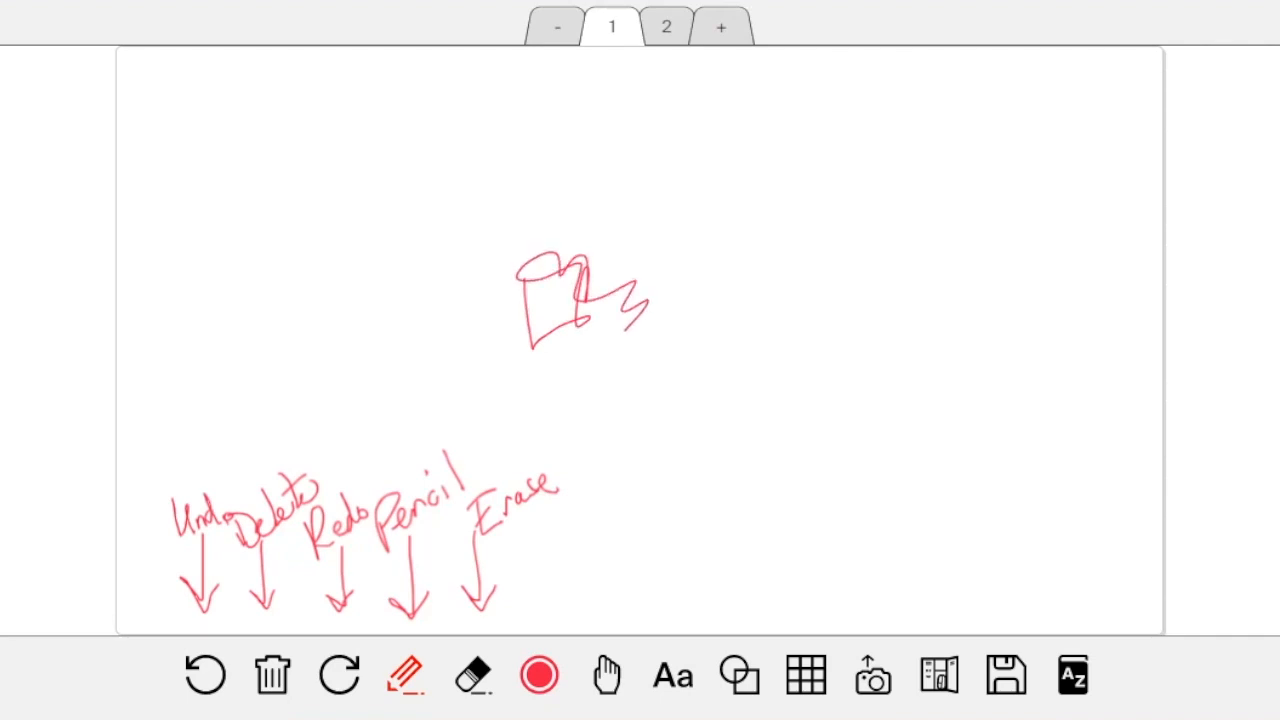
pyautogui.click(473, 675)
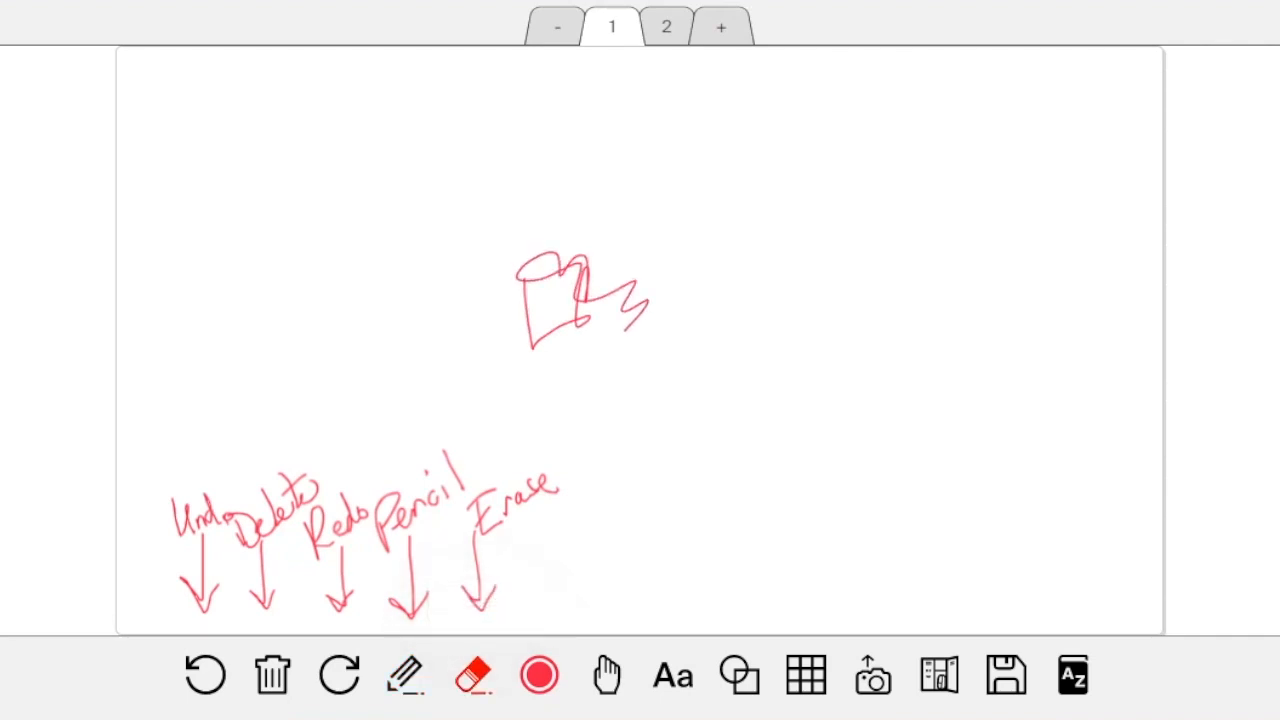
pyautogui.moveTo(496, 238)
pyautogui.mouseDown()
pyautogui.moveTo(517, 268)
pyautogui.moveTo(708, 352)
pyautogui.mouseUp()
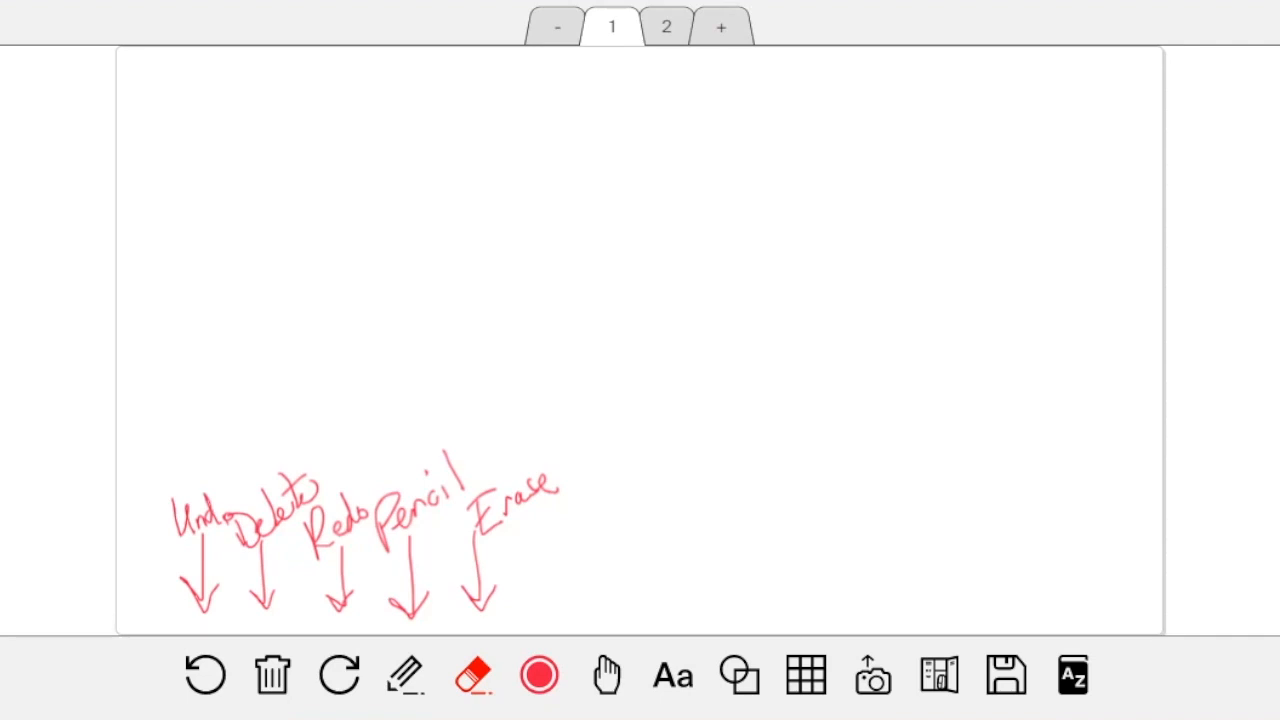
# Pencil the black label "Colours" with a down arrow above the colour palette tool.
pyautogui.click(405, 675)
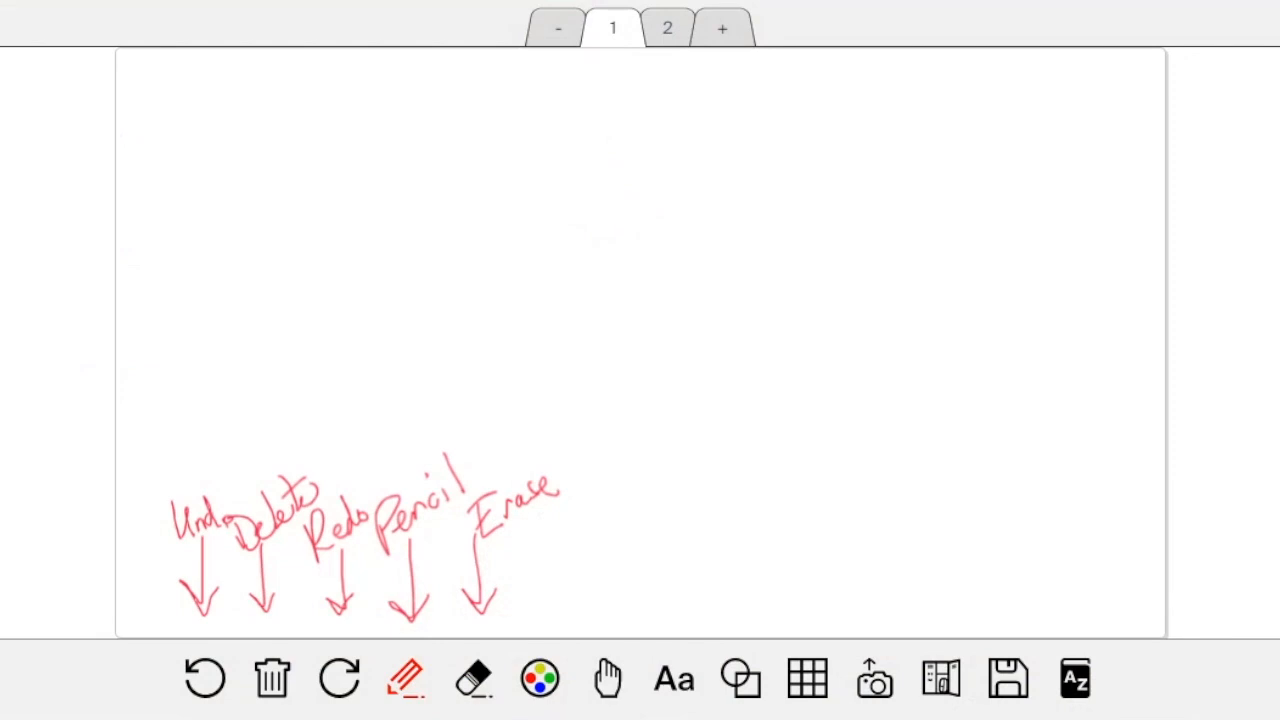
pyautogui.moveTo(545, 552)
pyautogui.mouseDown()
pyautogui.moveTo(544, 606)
pyautogui.moveTo(557, 592)
pyautogui.mouseUp()
pyautogui.moveTo(572, 522)
pyautogui.mouseDown()
pyautogui.moveTo(566, 548)
pyautogui.moveTo(590, 505)
pyautogui.moveTo(610, 515)
pyautogui.moveTo(638, 498)
pyautogui.mouseUp()
# Try green, switch the pencil colour to purple, and draw a down arrow above the Selection Tool.
pyautogui.click(540, 678)
pyautogui.click(501, 577)
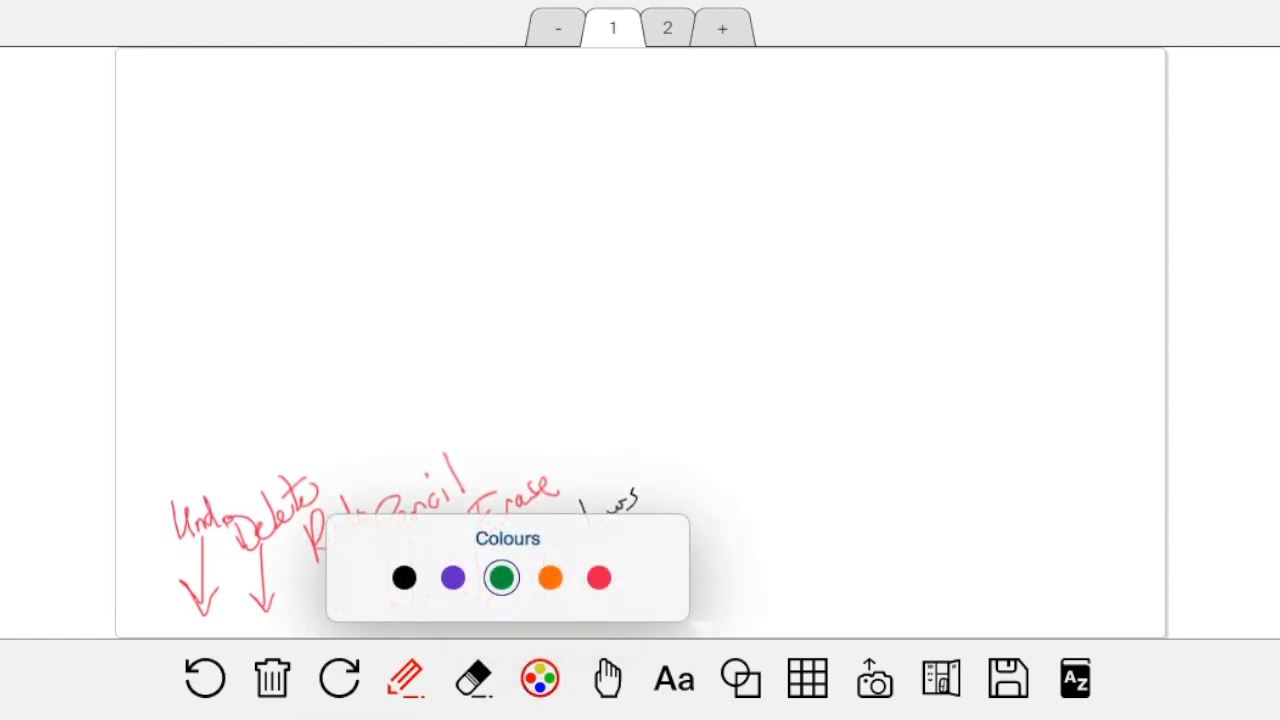
pyautogui.click(540, 678)
pyautogui.click(452, 577)
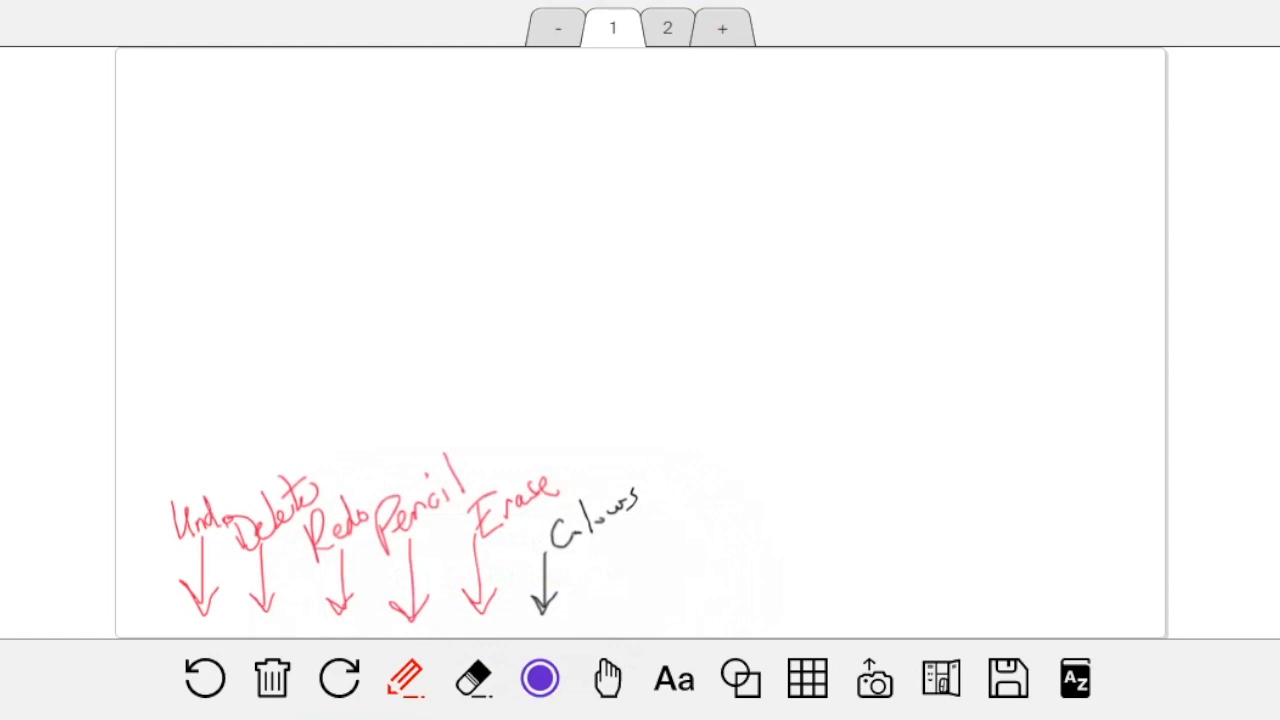
pyautogui.click(608, 678)
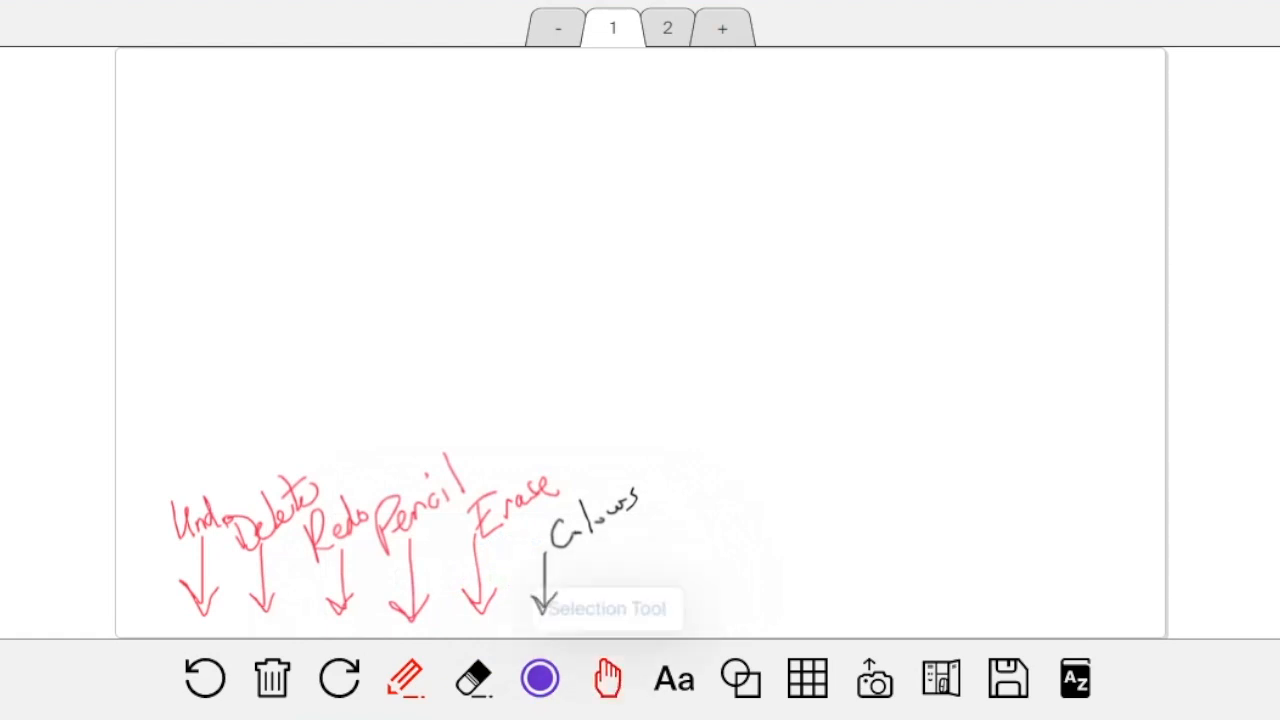
pyautogui.moveTo(608, 566)
pyautogui.mouseDown()
pyautogui.moveTo(607, 612)
pyautogui.moveTo(620, 590)
pyautogui.mouseUp()
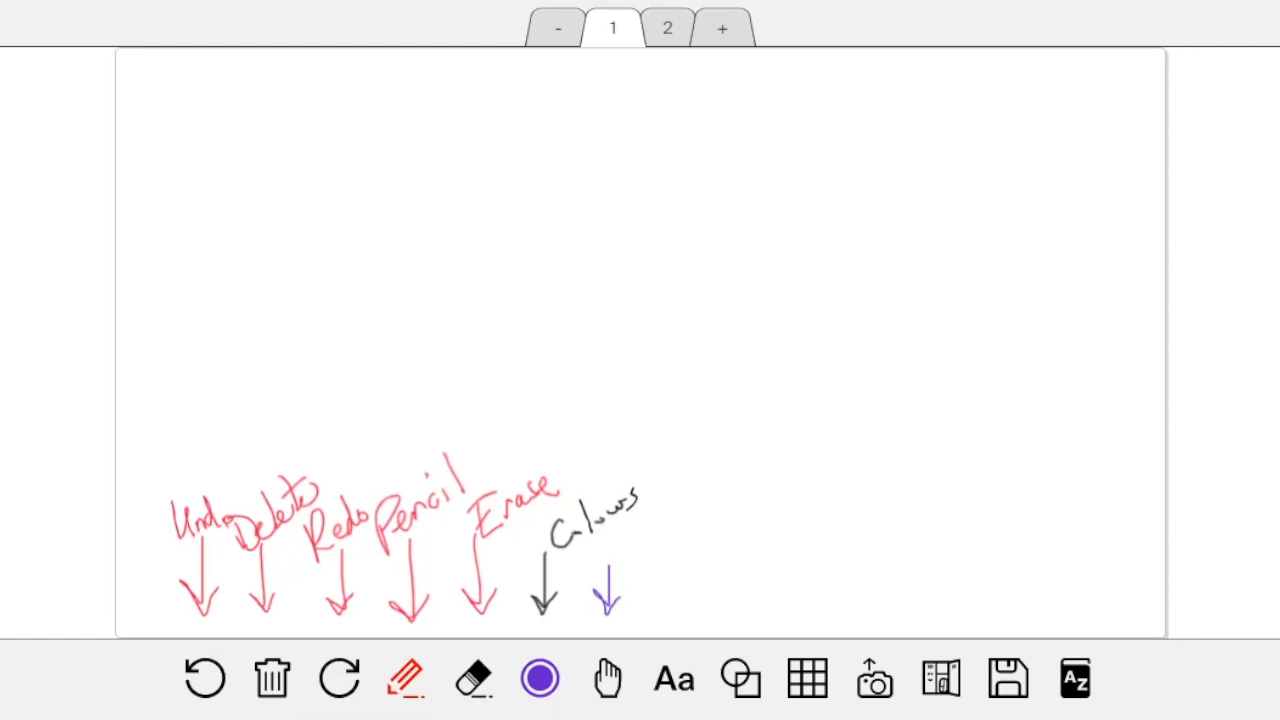
# Draw a purple down arrow above the Shapes tool.
pyautogui.click(740, 678)
pyautogui.moveTo(748, 577); pyautogui.dragTo(748, 622)
pyautogui.moveTo(748, 622); pyautogui.dragTo(757, 604)
# Insert a purple hexagon shape in the middle of the board.
pyautogui.click(740, 678)
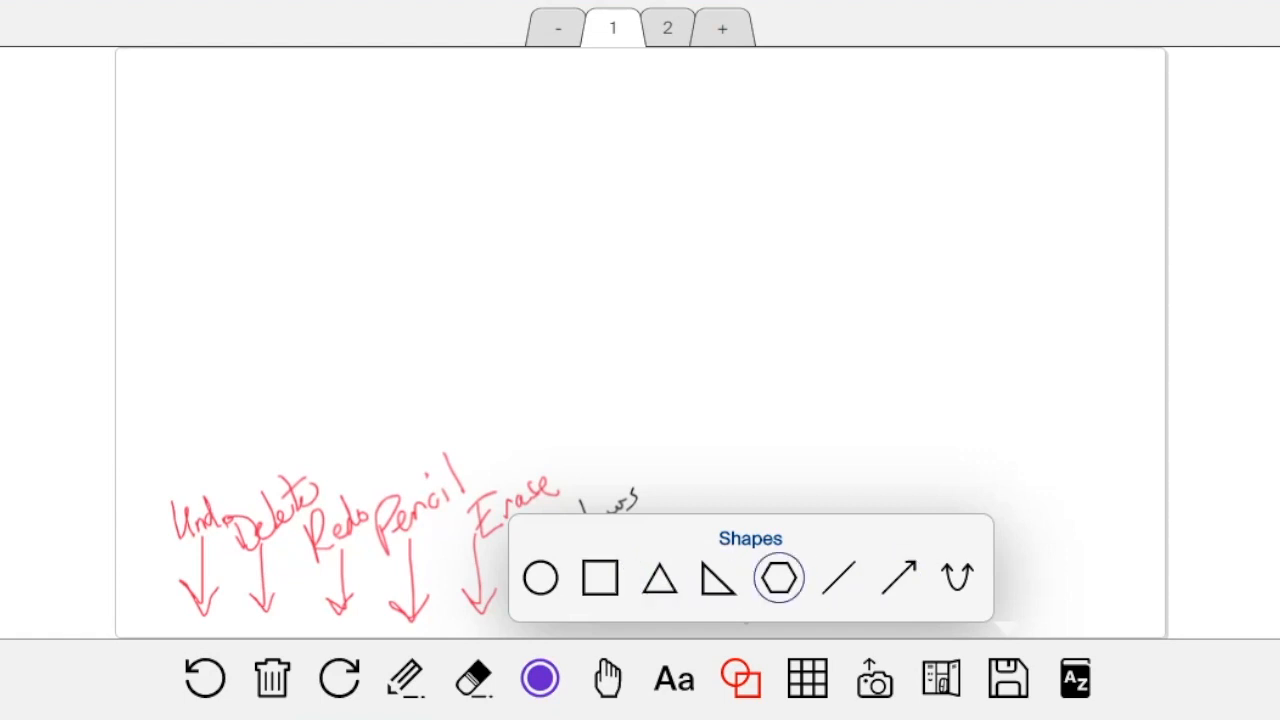
pyautogui.click(779, 578)
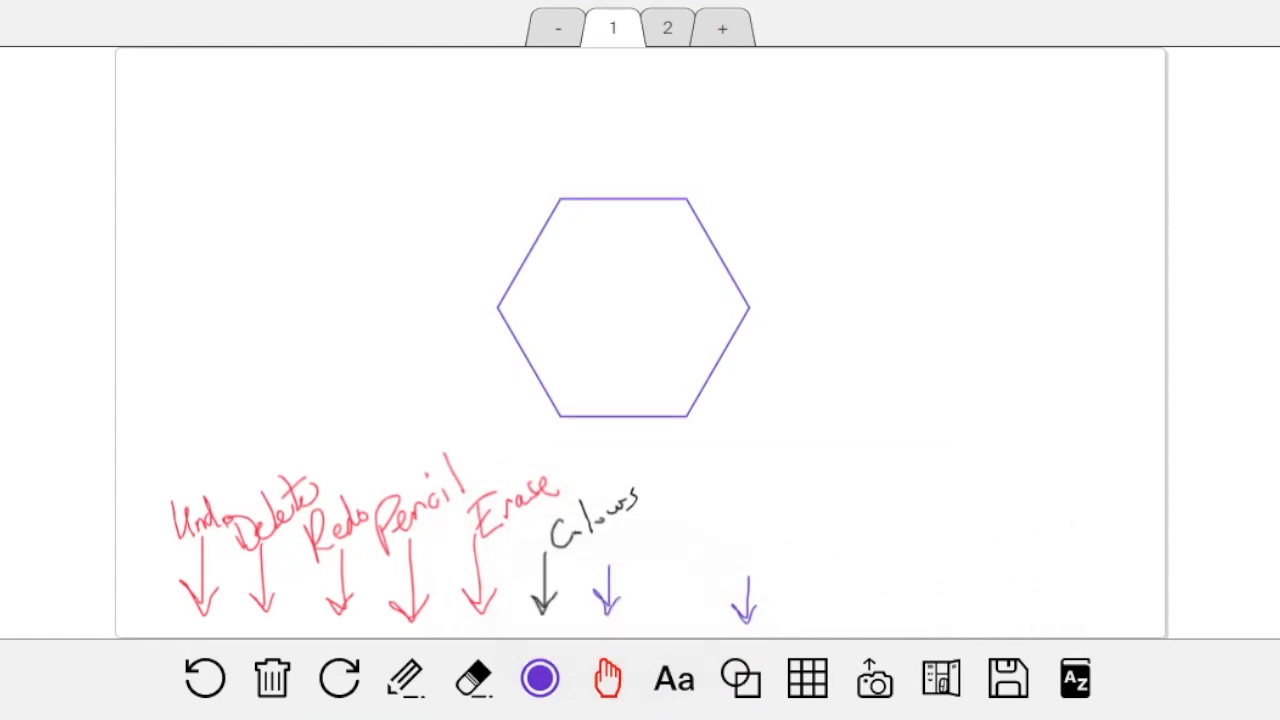
pyautogui.click(623, 308)
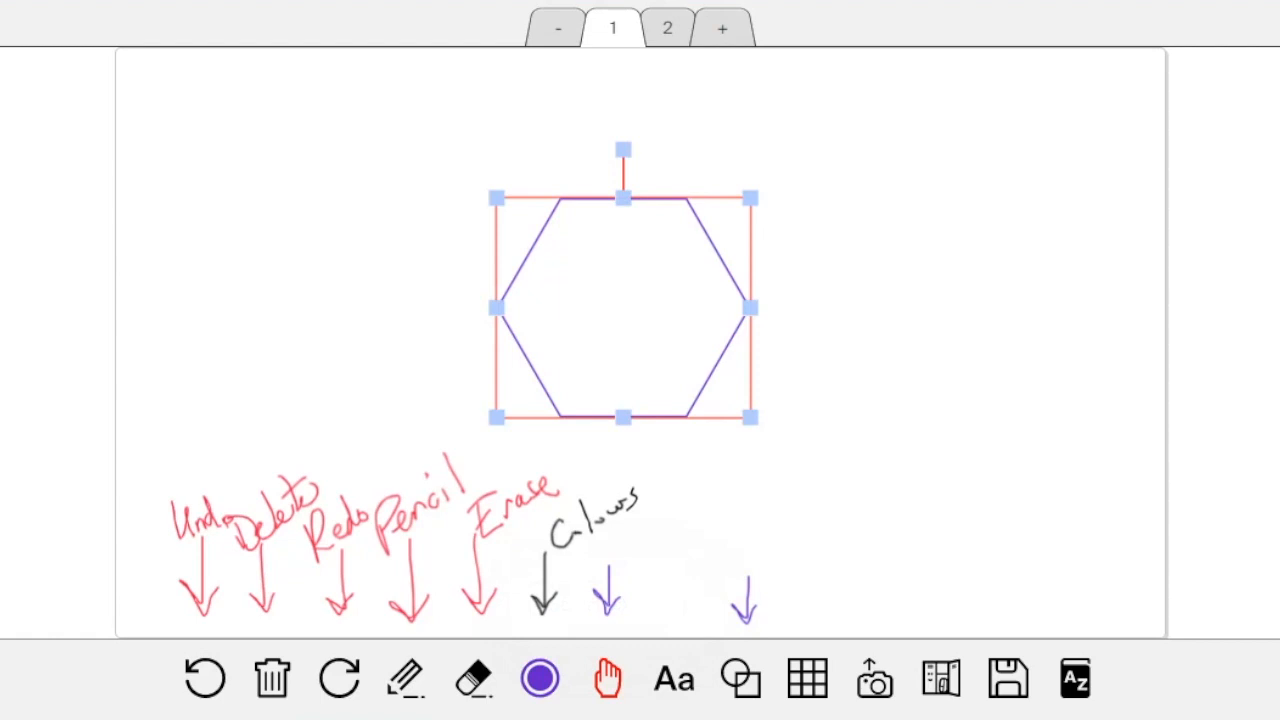
pyautogui.press('Escape')
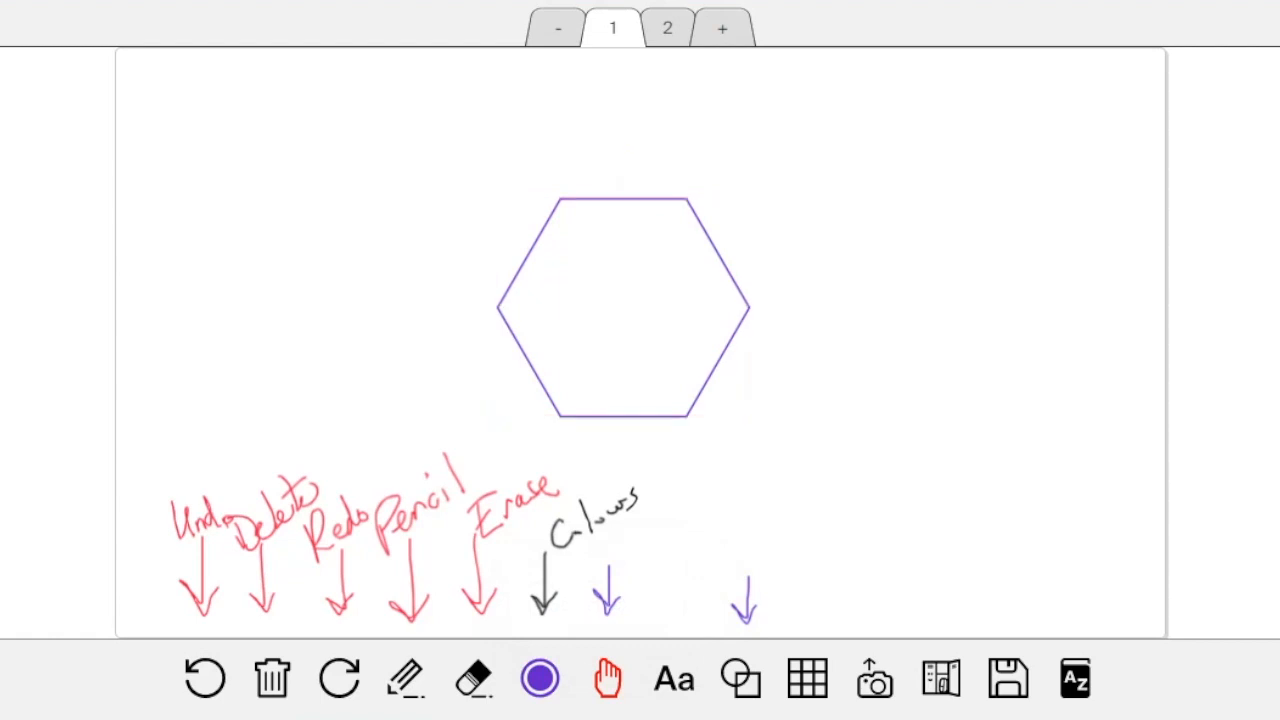
pyautogui.click(623, 308)
pyautogui.press('Escape')
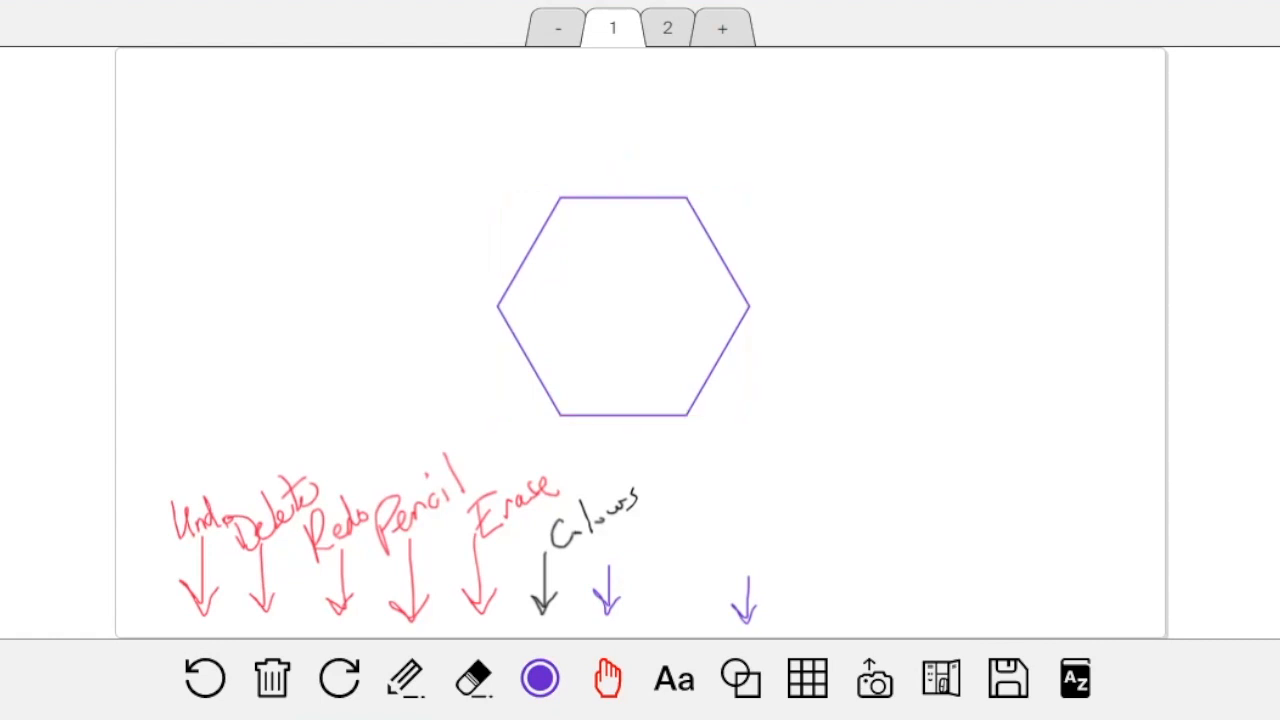
# Enlarge the hexagon slightly from its lower right corner and rotate it about 45 degrees clockwise.
pyautogui.click(623, 305)
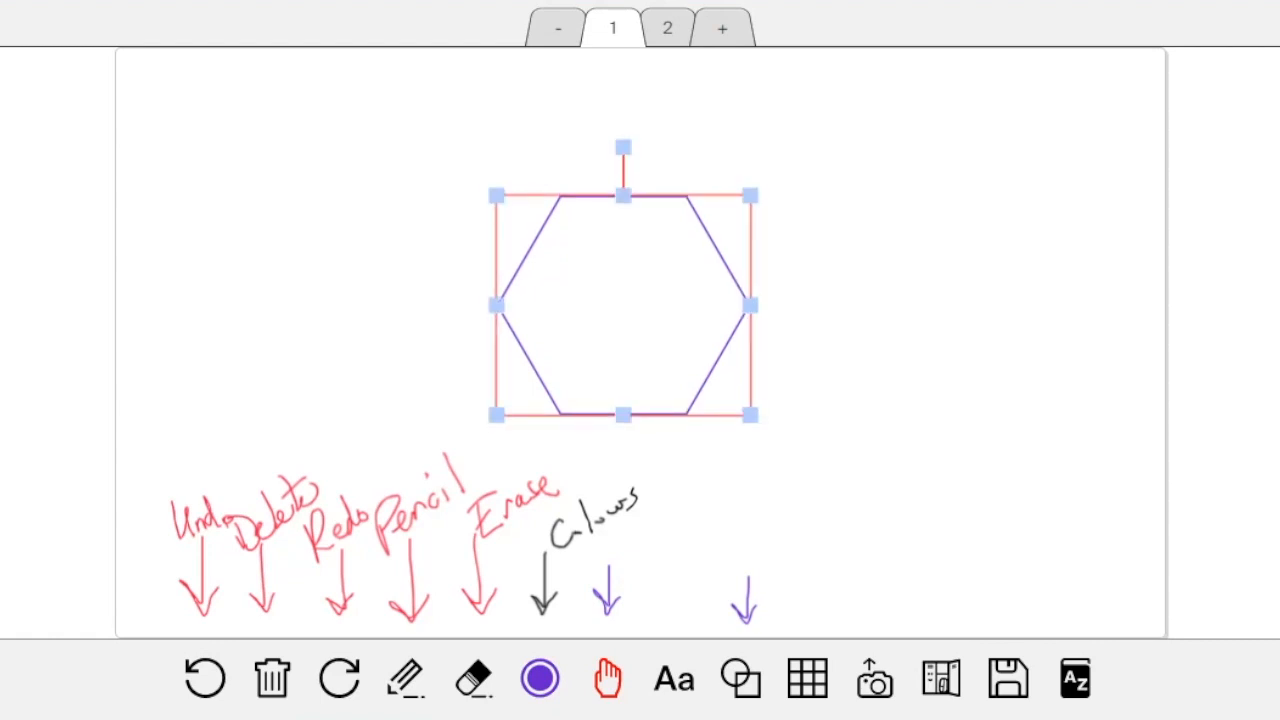
pyautogui.moveTo(750, 414); pyautogui.dragTo(785, 445)
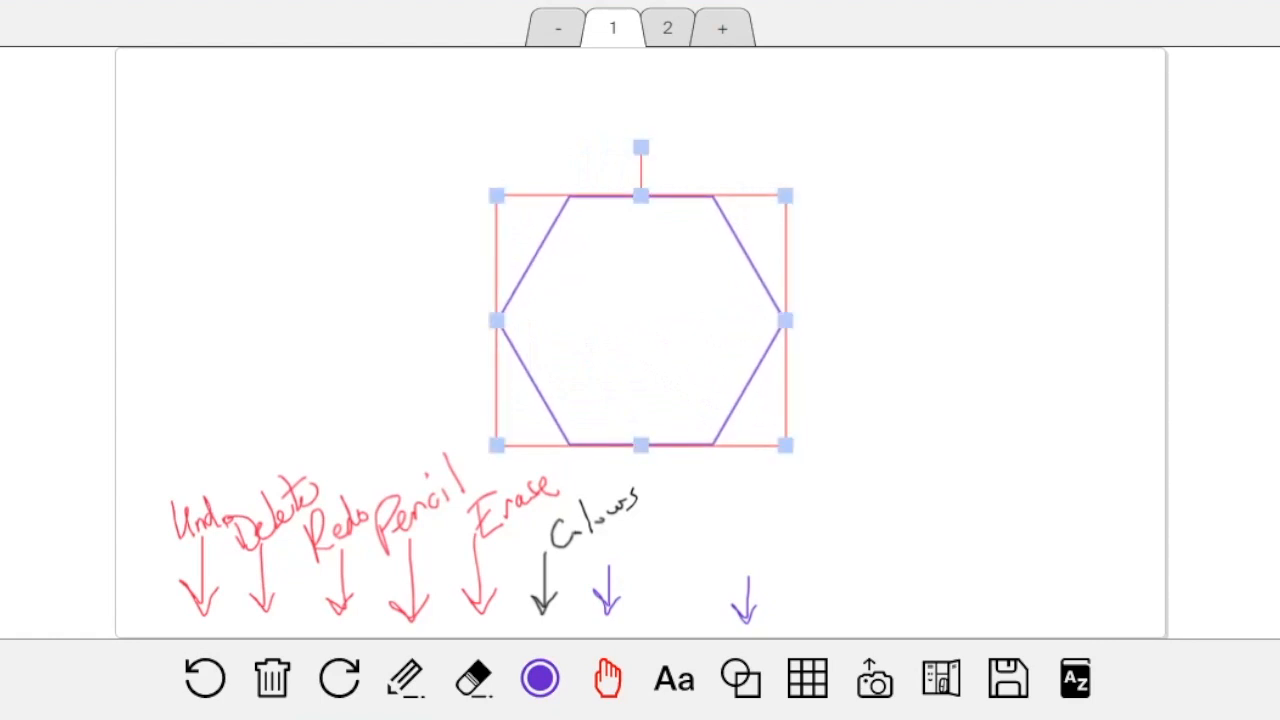
pyautogui.moveTo(641, 147); pyautogui.dragTo(764, 198)
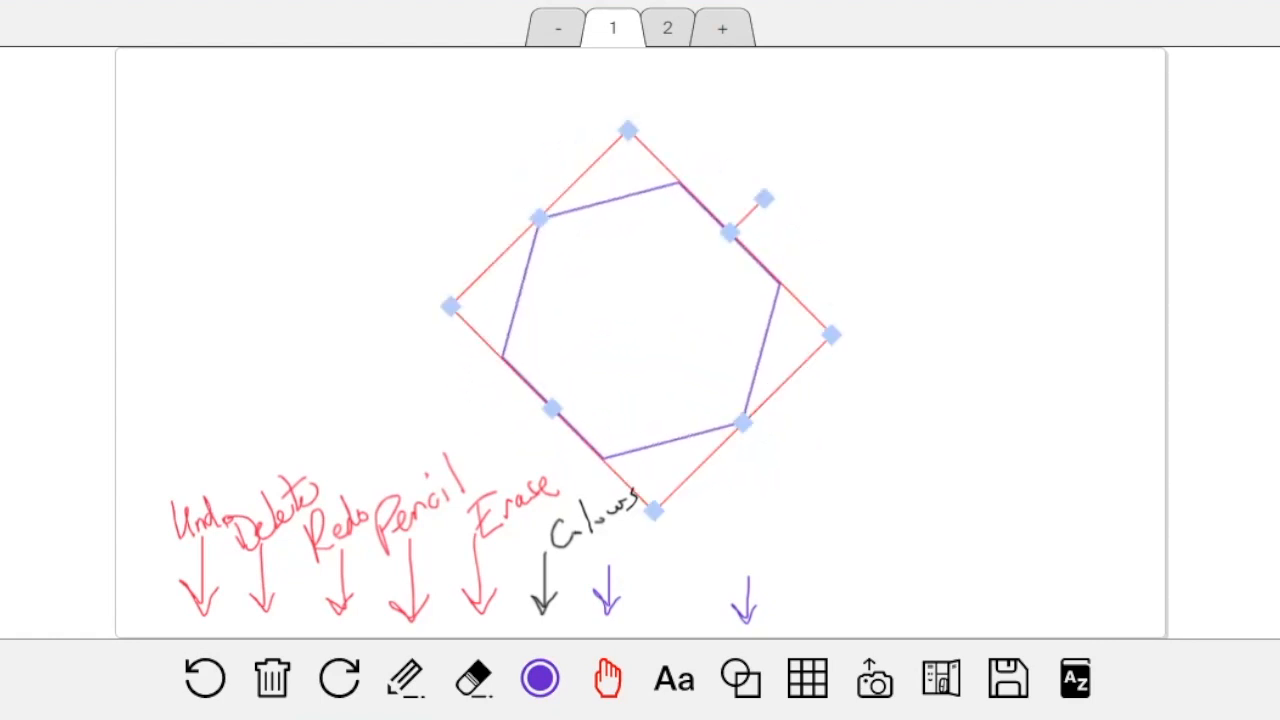
pyautogui.click(900, 260)
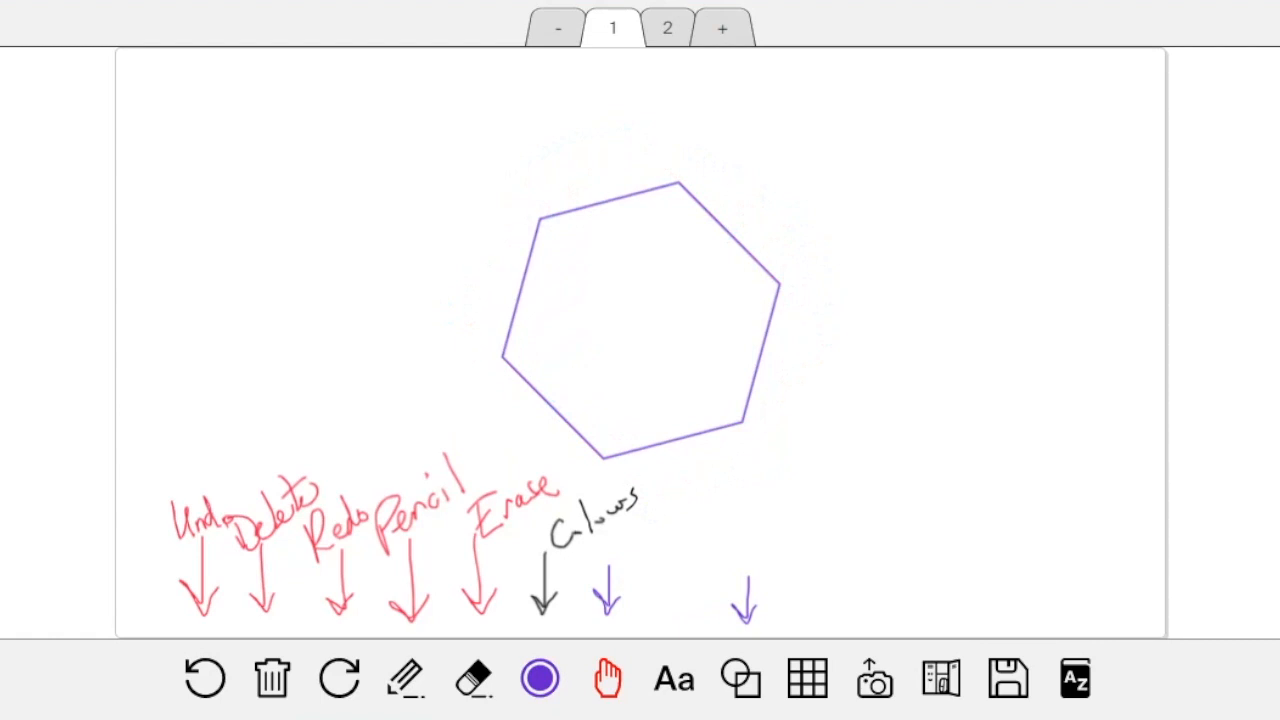
pyautogui.click(641, 320)
pyautogui.click(900, 260)
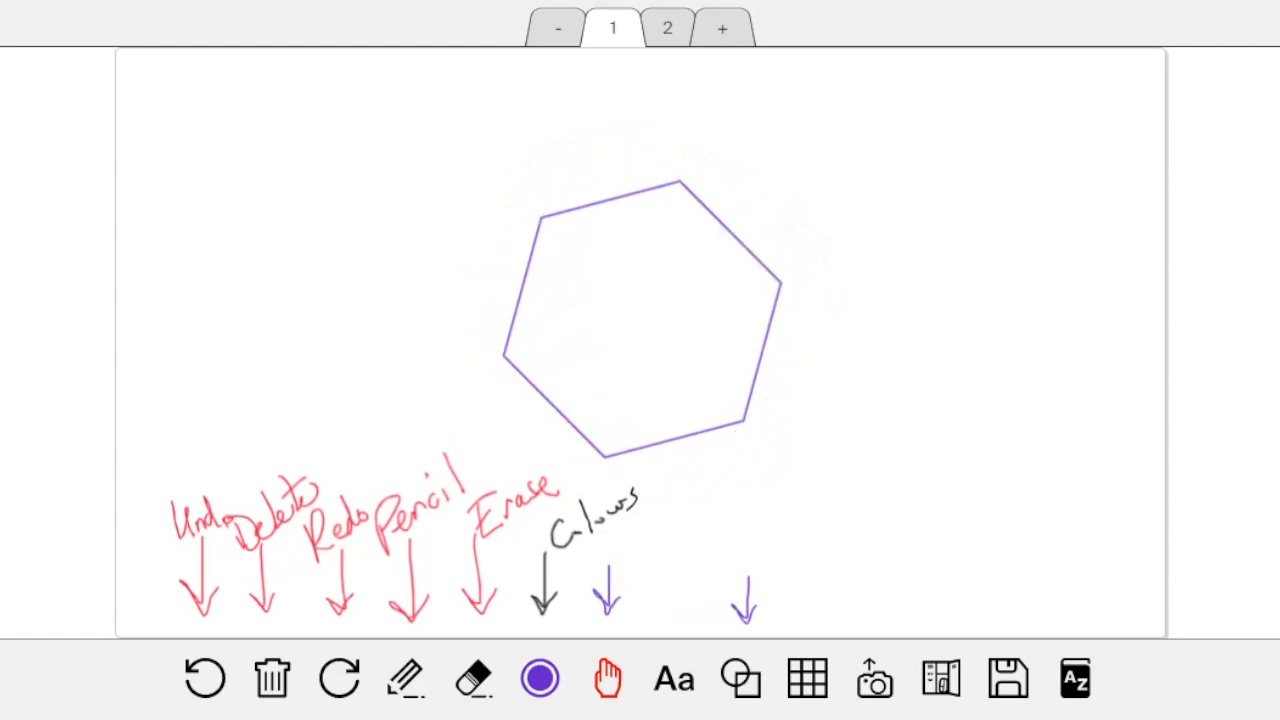
pyautogui.click(641, 320)
pyautogui.click(900, 260)
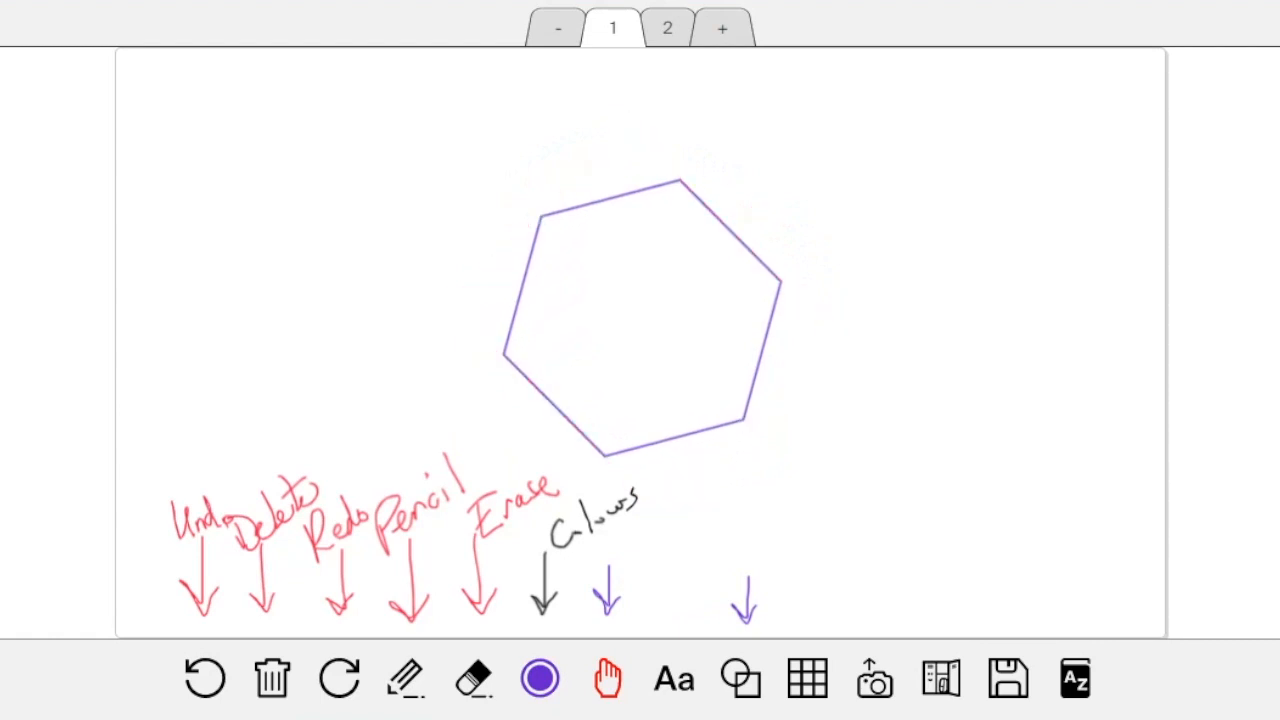
# Deselect the hexagon on an empty area of the board and select it again.
pyautogui.click(641, 320)
pyautogui.click(900, 260)
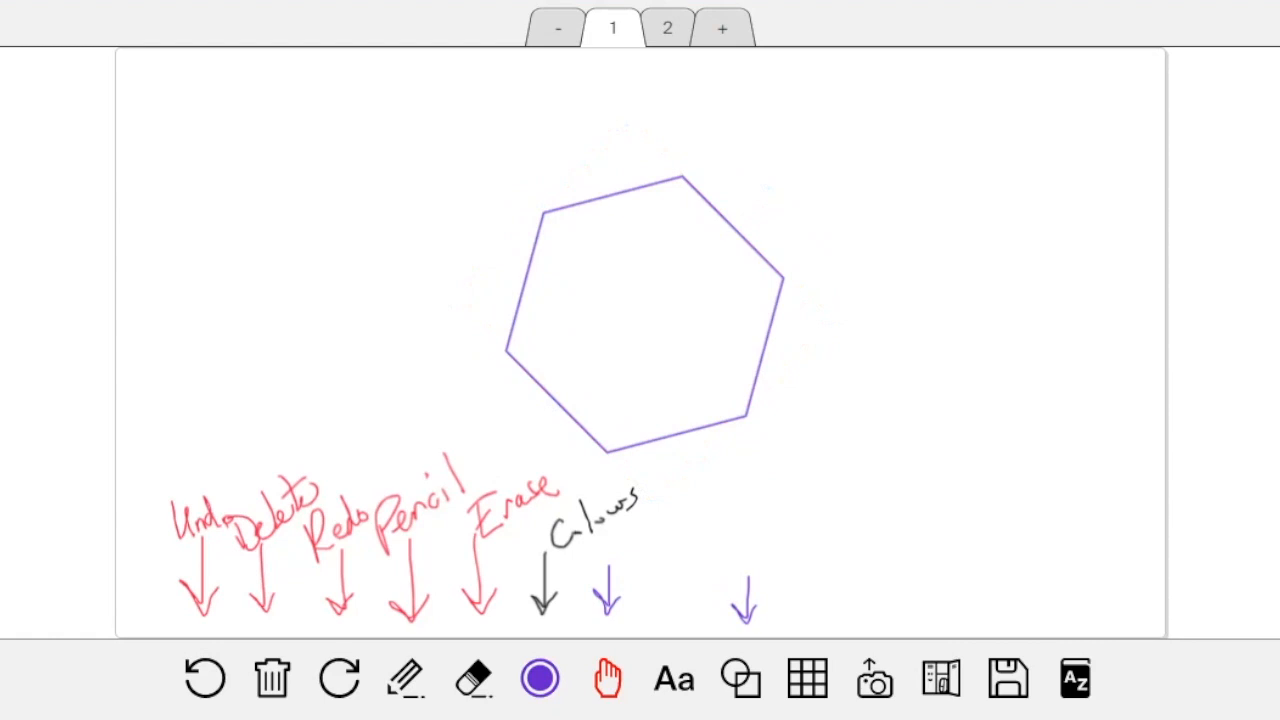
pyautogui.click(641, 320)
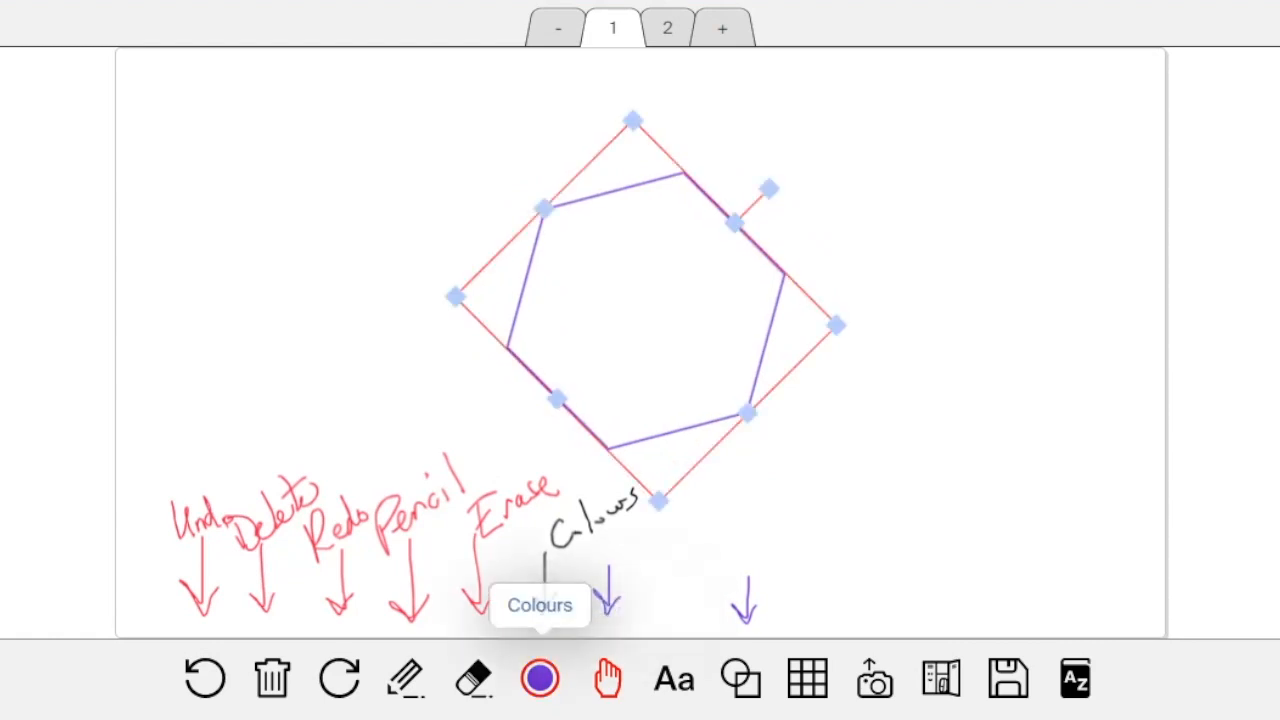
# Draw a purple down arrow above the Text tool with the pencil.
pyautogui.click(674, 679)
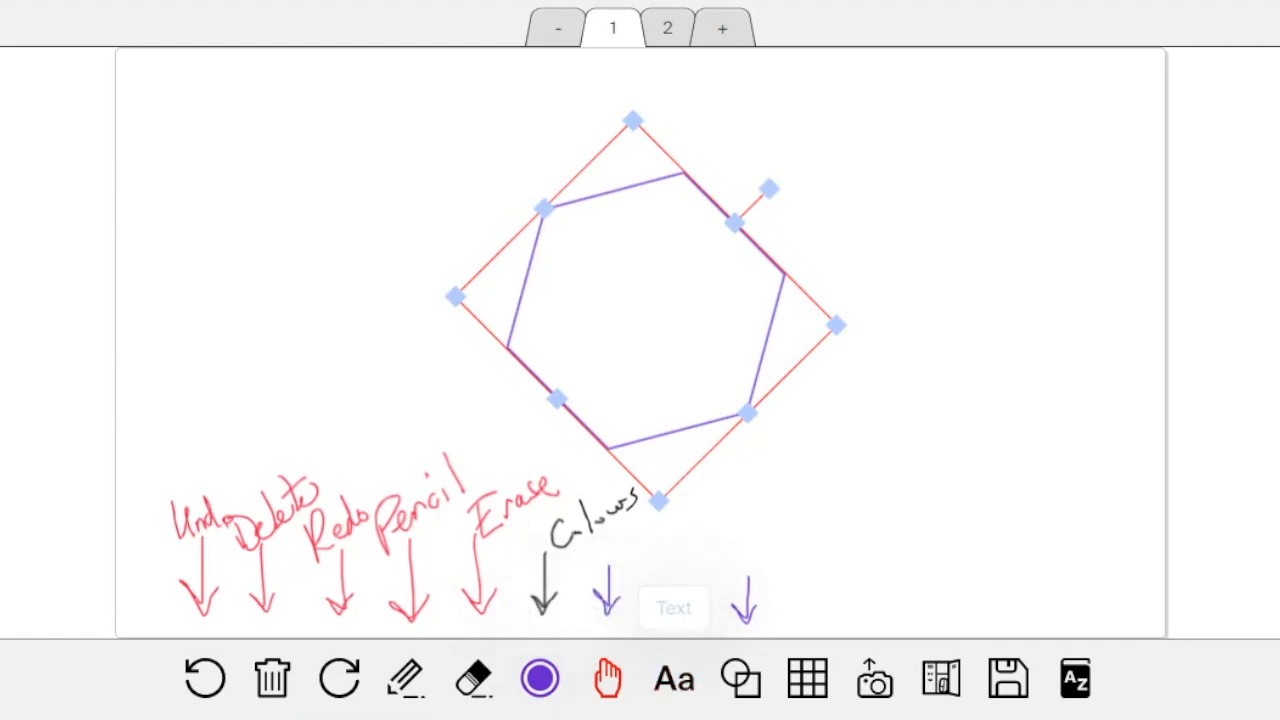
pyautogui.click(473, 679)
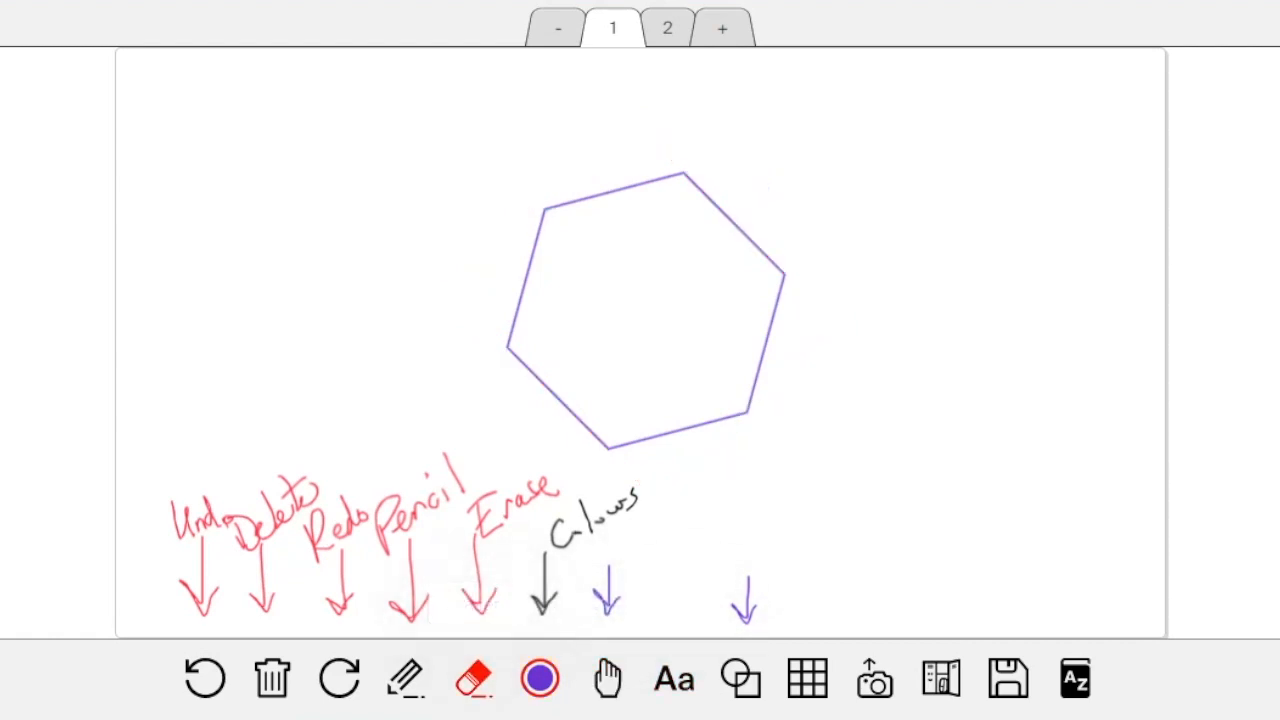
pyautogui.click(674, 679)
pyautogui.click(608, 679)
pyautogui.click(406, 679)
pyautogui.moveTo(672, 570); pyautogui.dragTo(675, 626)
pyautogui.moveTo(657, 598); pyautogui.dragTo(695, 594)
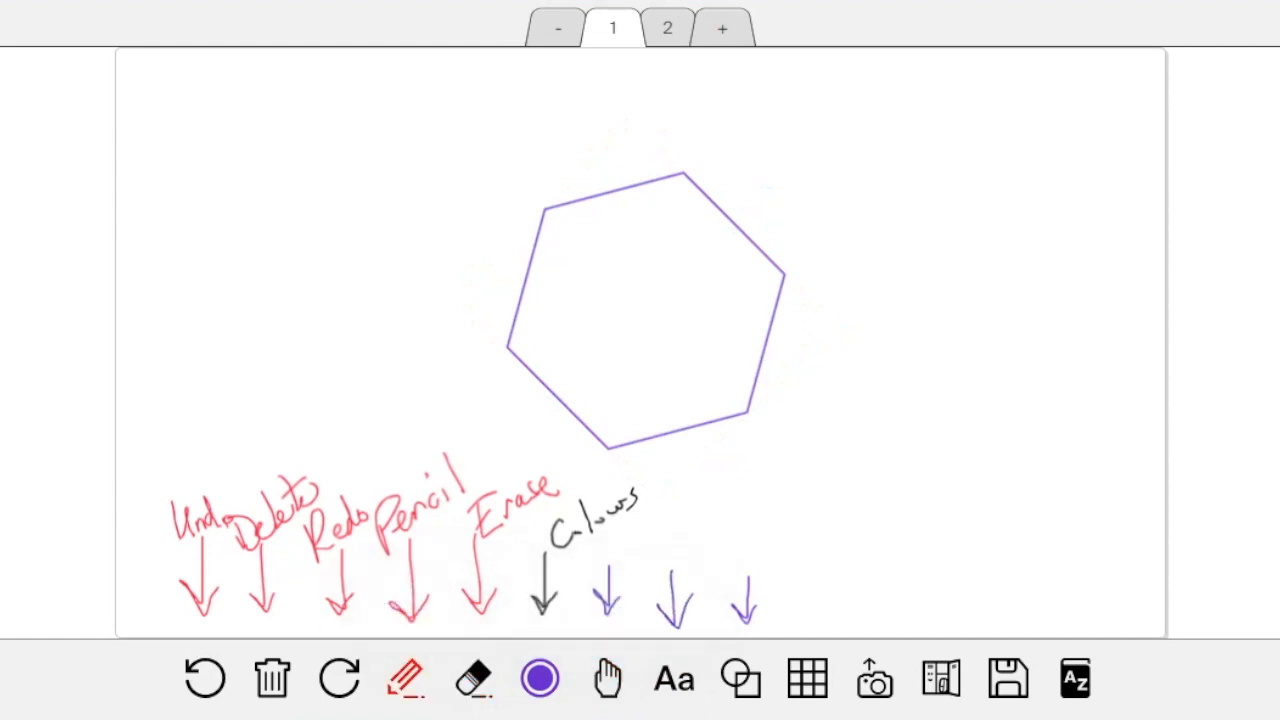
# Handwrite the label "Text" in purple above the Text tool's arrow.
pyautogui.moveTo(656, 528)
pyautogui.mouseDown()
pyautogui.moveTo(652, 562)
pyautogui.moveTo(671, 516)
pyautogui.mouseUp()
pyautogui.moveTo(670, 544)
pyautogui.mouseDown()
pyautogui.moveTo(702, 530)
pyautogui.moveTo(690, 562)
pyautogui.mouseUp()
pyautogui.moveTo(708, 496)
pyautogui.mouseDown()
pyautogui.moveTo(712, 545)
pyautogui.moveTo(716, 526)
pyautogui.mouseUp()
# Add a purple text box reading "typing a problem to work out" at the upper left of the board, beside the hexagon.
pyautogui.click(674, 679)
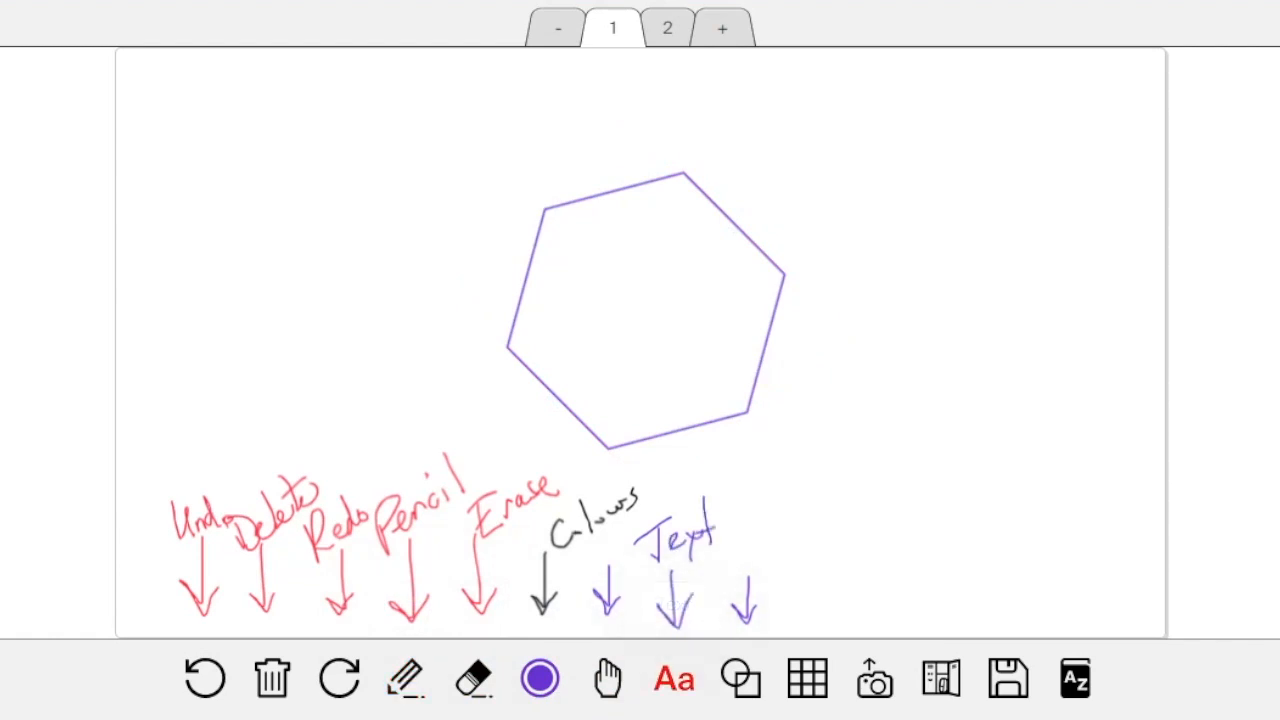
pyautogui.click(220, 185)
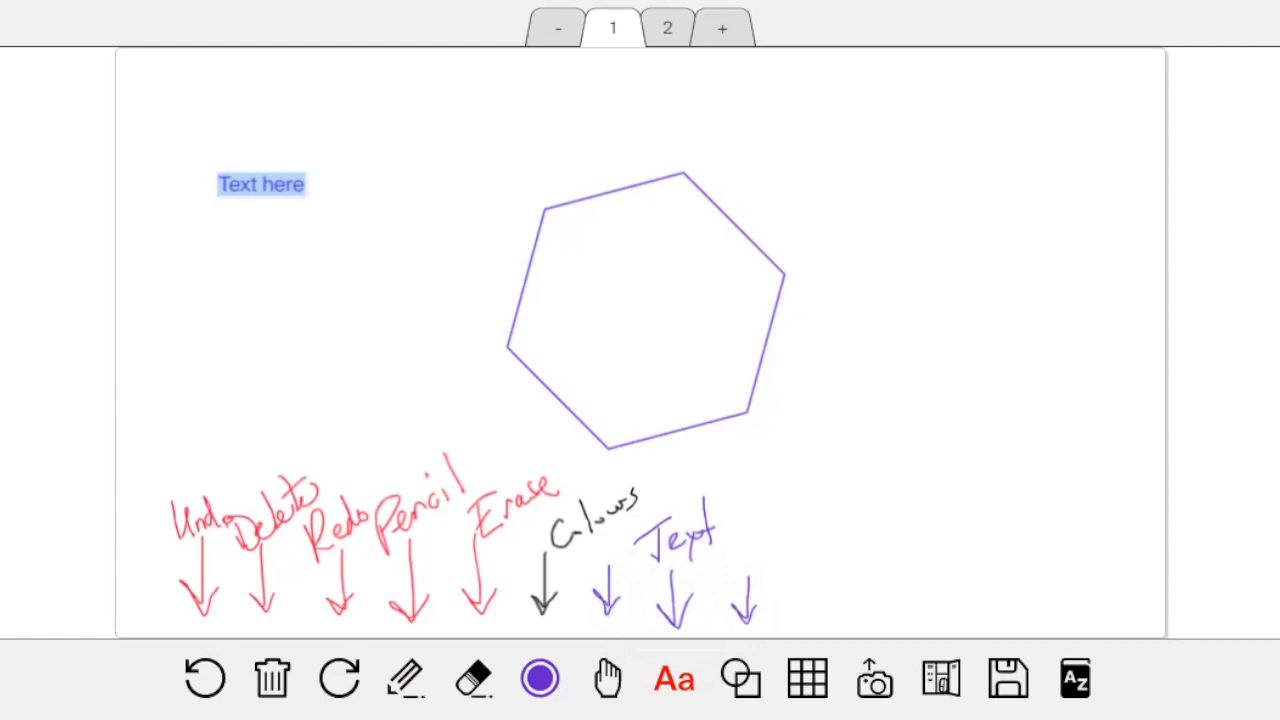
pyautogui.write('ty')
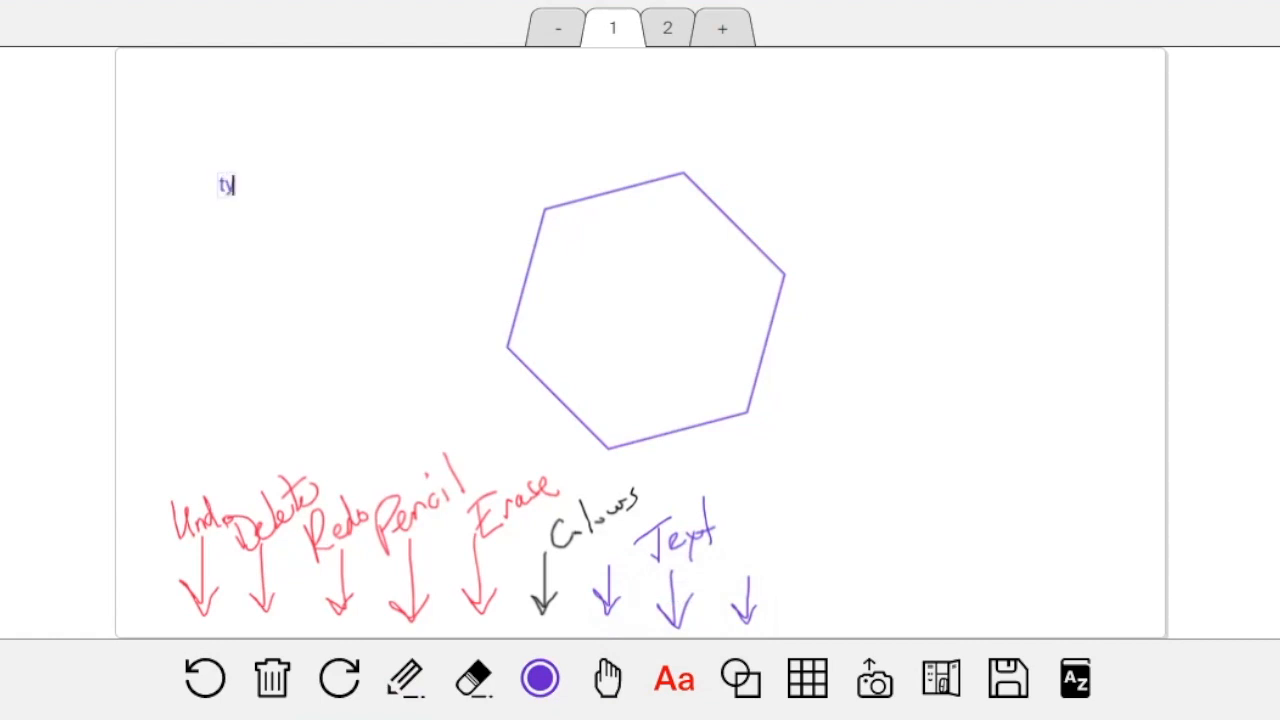
pyautogui.write('ping a pr')
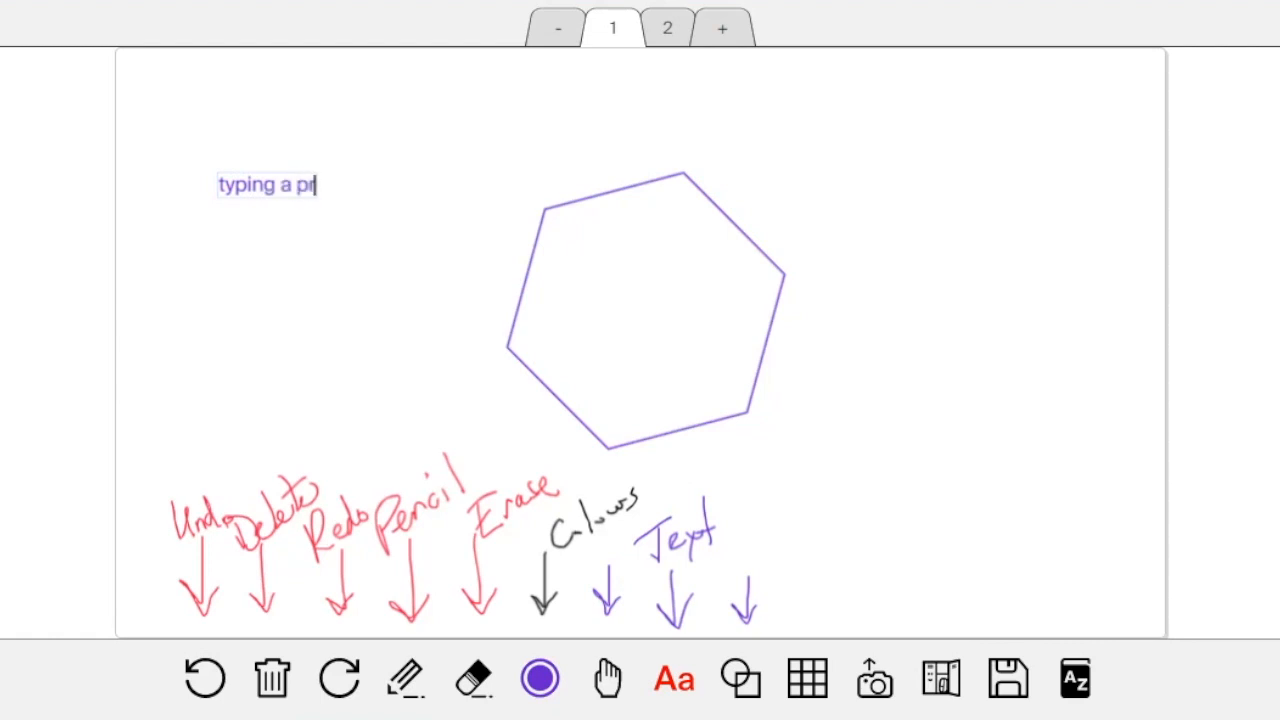
pyautogui.write('oblem to work out')
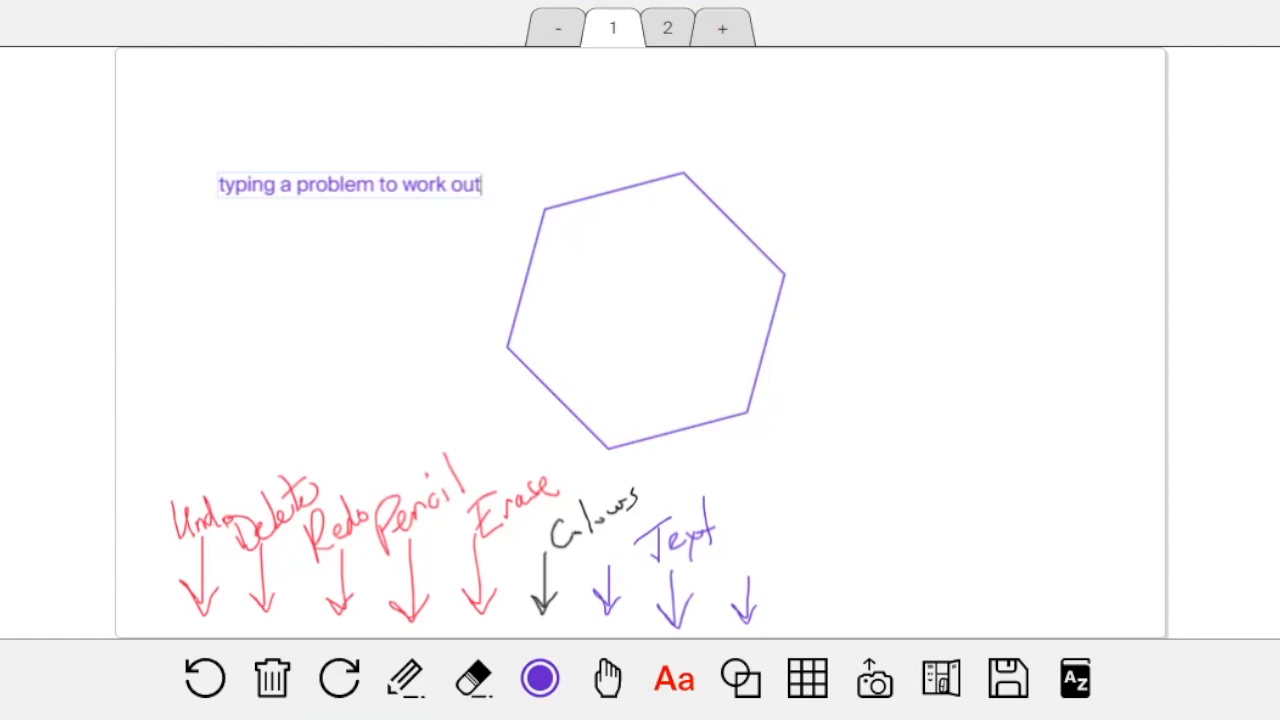
pyautogui.click(608, 678)
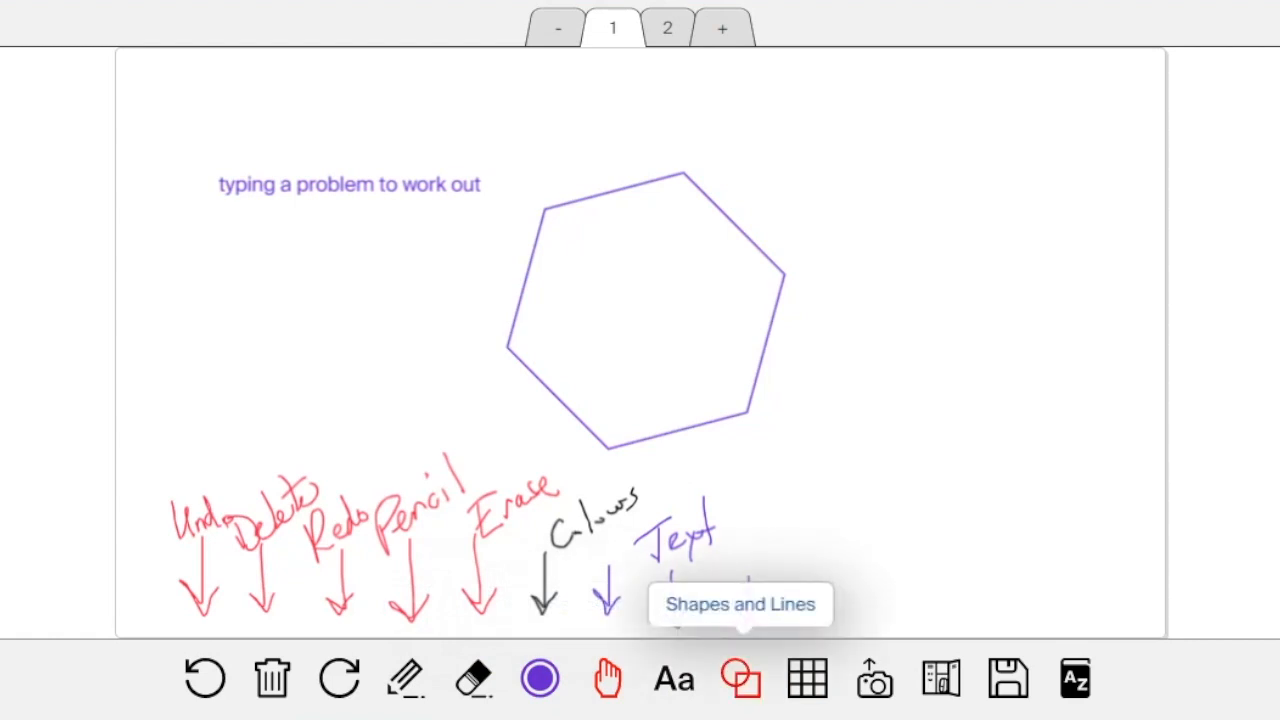
# Draw a short purple straight line sloping upward to the right, below and right of the hexagon.
pyautogui.click(740, 678)
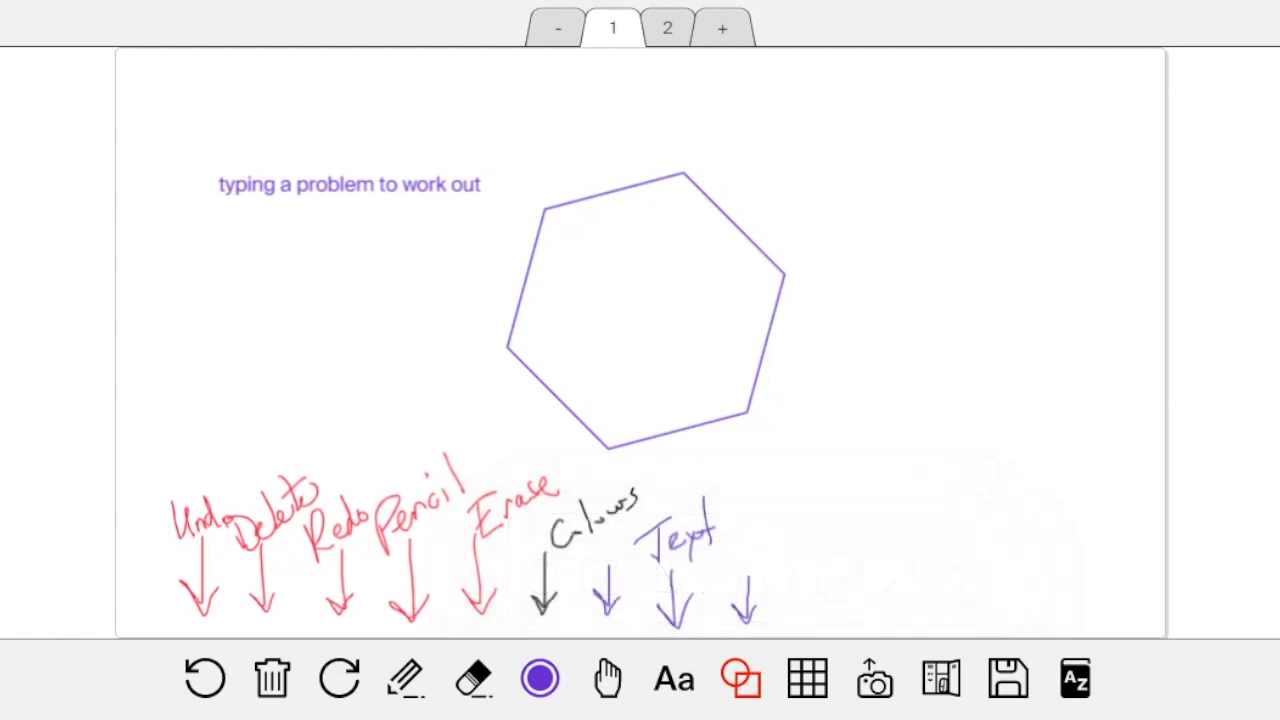
pyautogui.moveTo(783, 495); pyautogui.dragTo(903, 448)
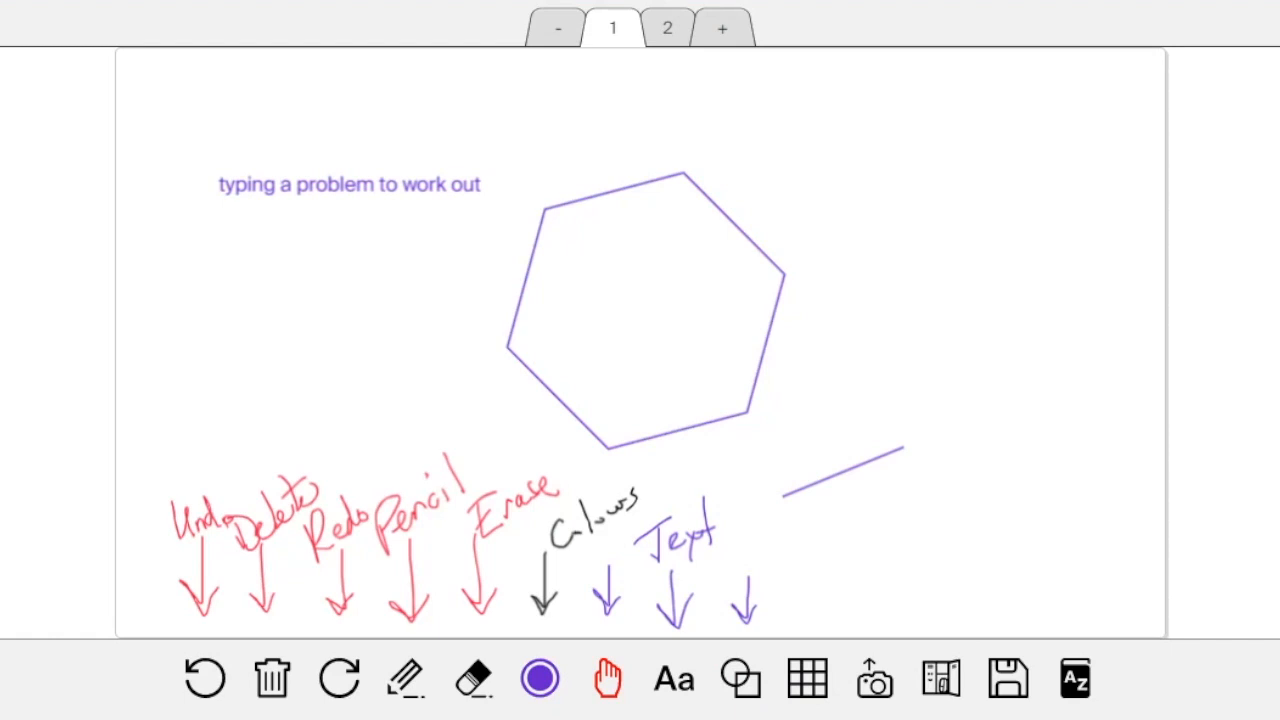
# Draw a purple down arrow above the Grid tool with the pencil.
pyautogui.click(807, 678)
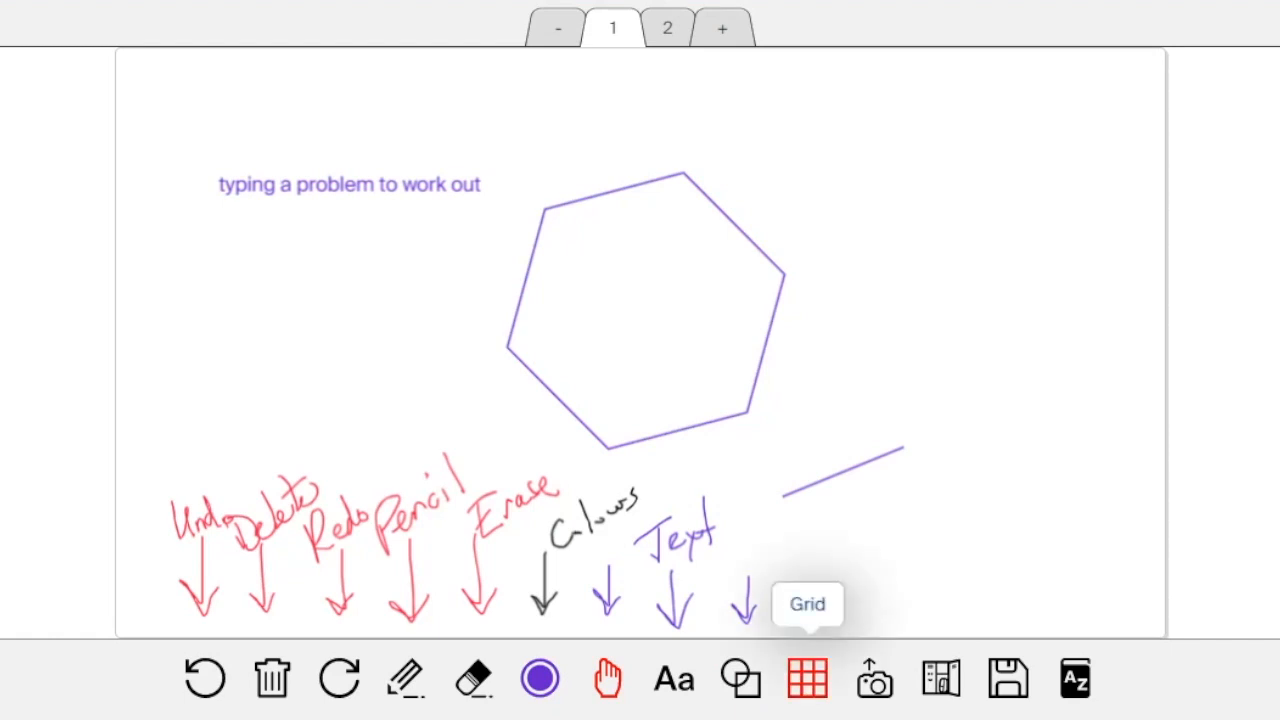
pyautogui.click(807, 678)
pyautogui.click(674, 678)
pyautogui.click(540, 678)
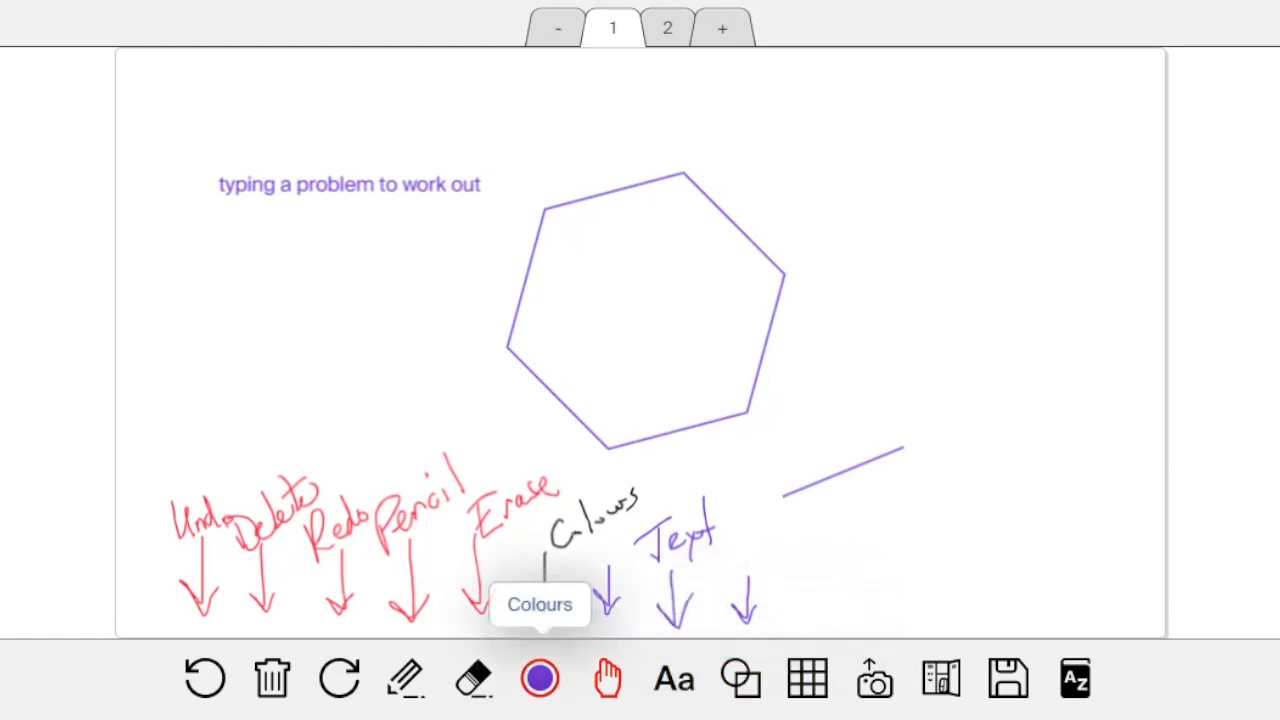
pyautogui.click(405, 678)
pyautogui.click(405, 678)
pyautogui.moveTo(804, 587)
pyautogui.mouseDown()
pyautogui.moveTo(806, 628)
pyautogui.moveTo(822, 602)
pyautogui.mouseUp()
# Try the small-square and large-square grid backgrounds on the board.
pyautogui.click(807, 678)
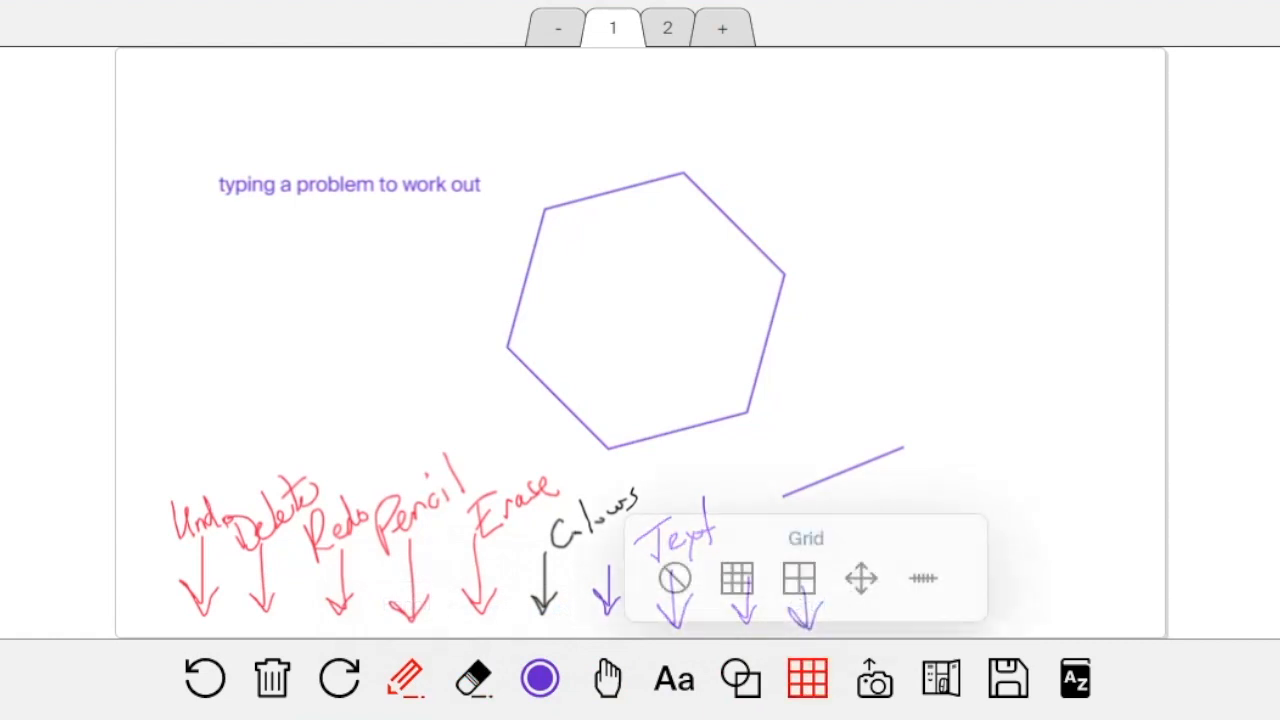
pyautogui.click(675, 578)
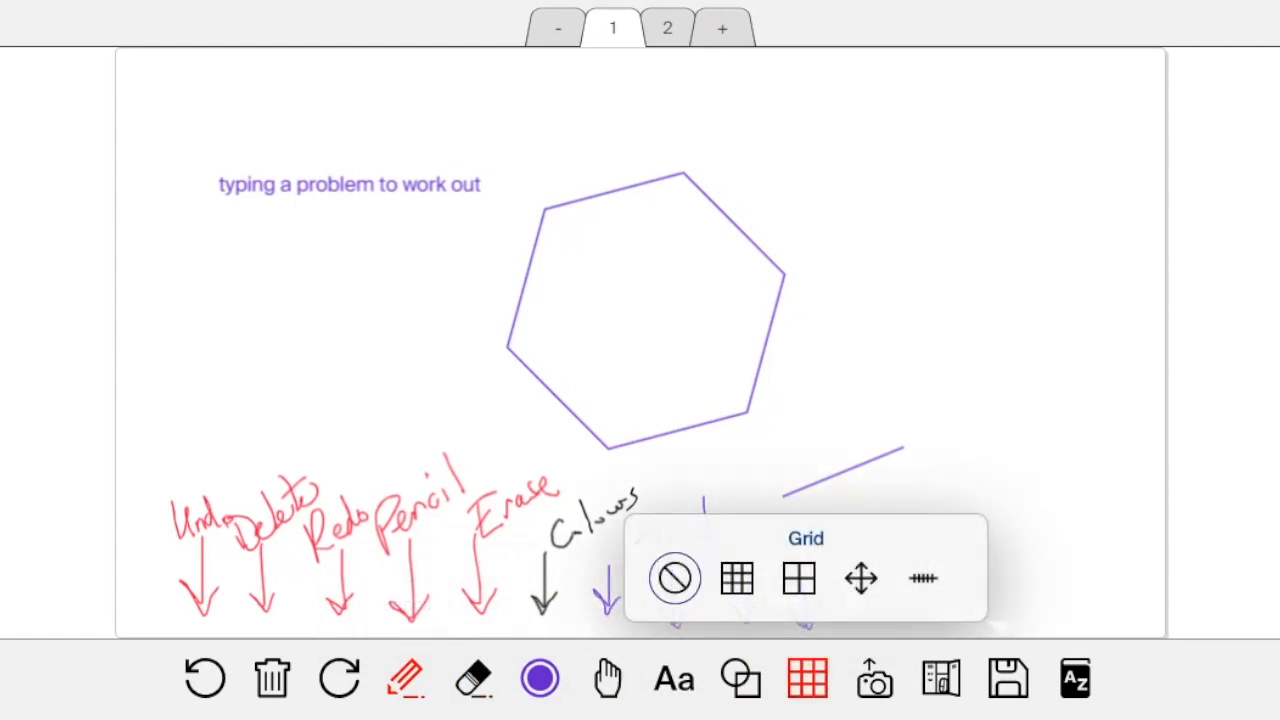
pyautogui.click(737, 578)
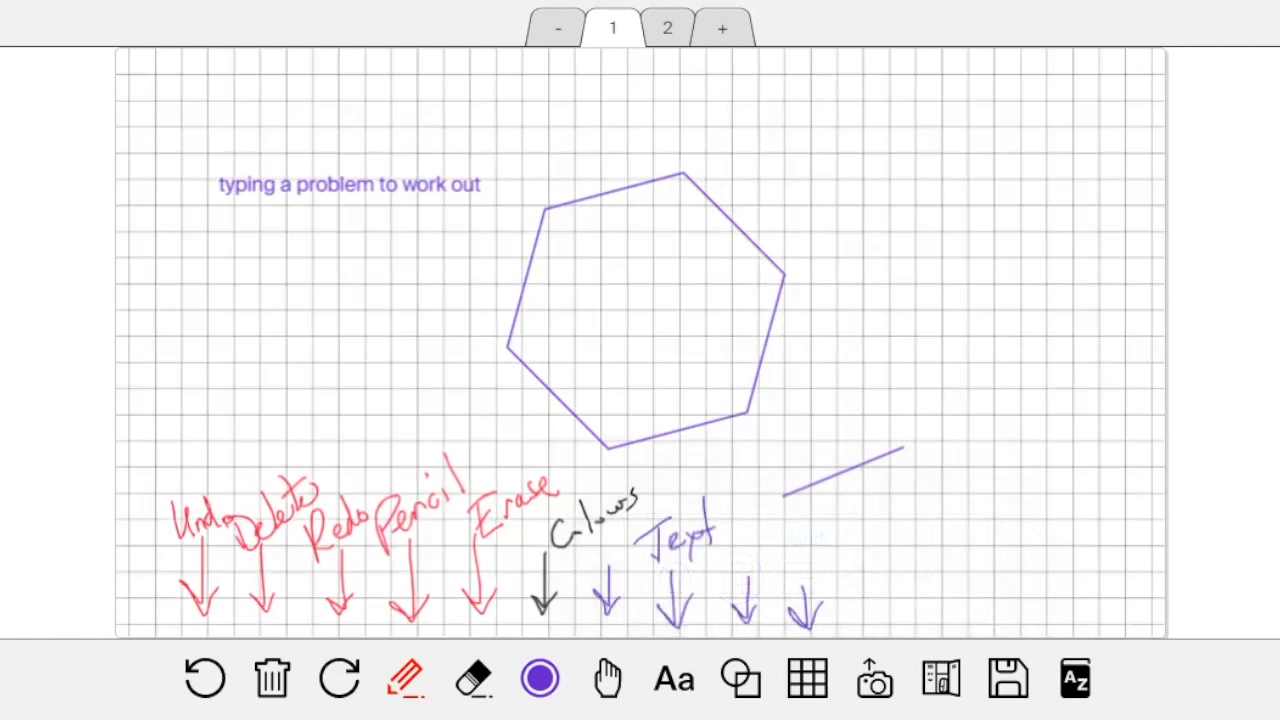
pyautogui.click(807, 678)
pyautogui.click(800, 577)
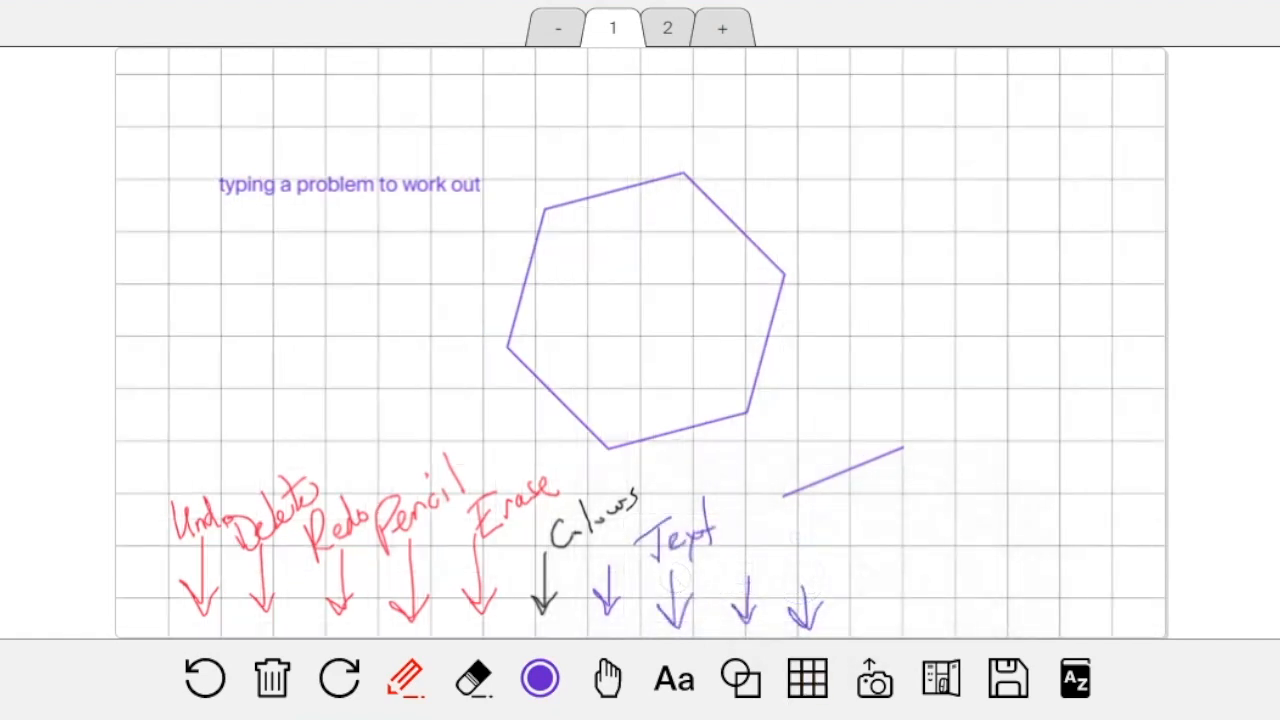
# Try the coordinate axes and switch the board's background to the number line.
pyautogui.click(807, 678)
pyautogui.click(861, 577)
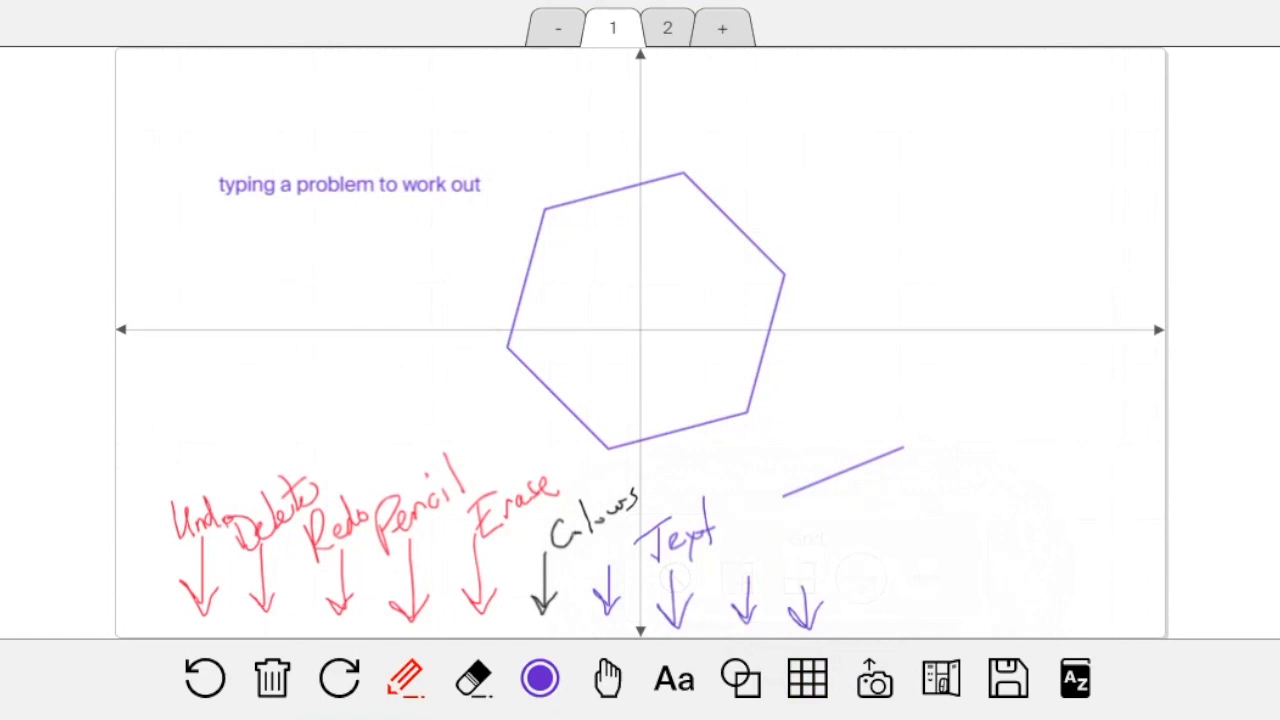
pyautogui.click(807, 678)
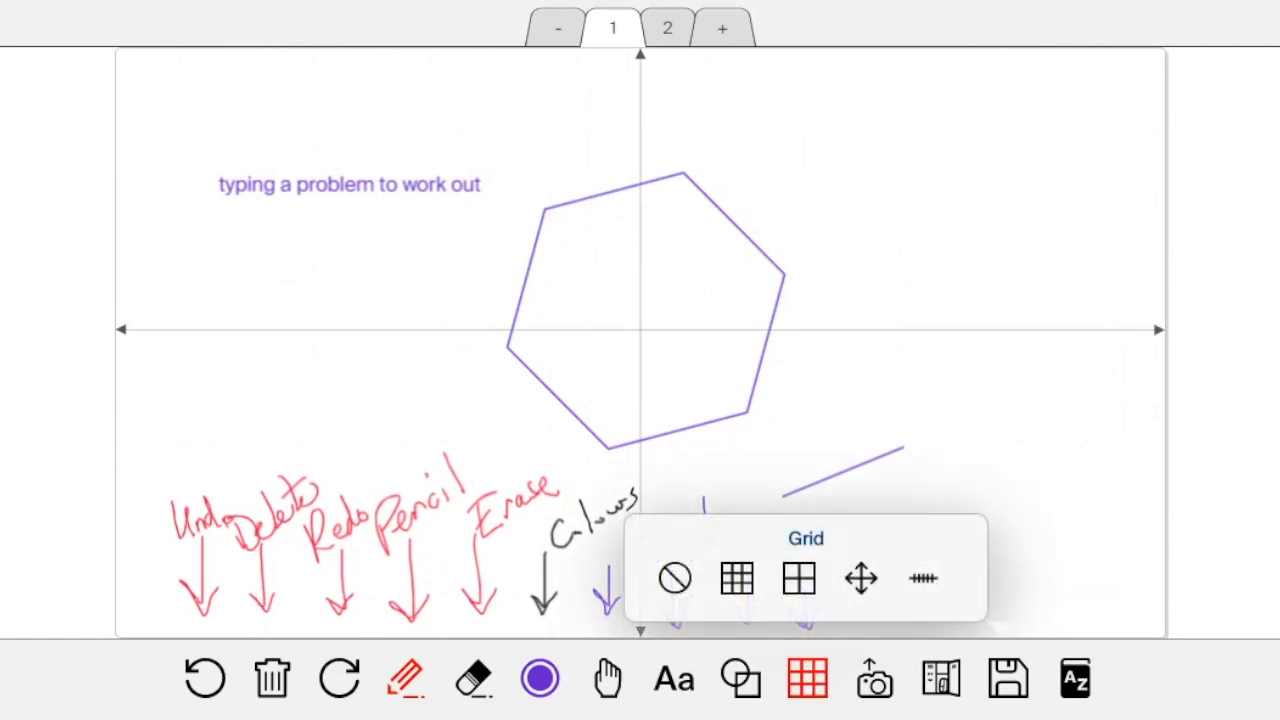
pyautogui.click(923, 577)
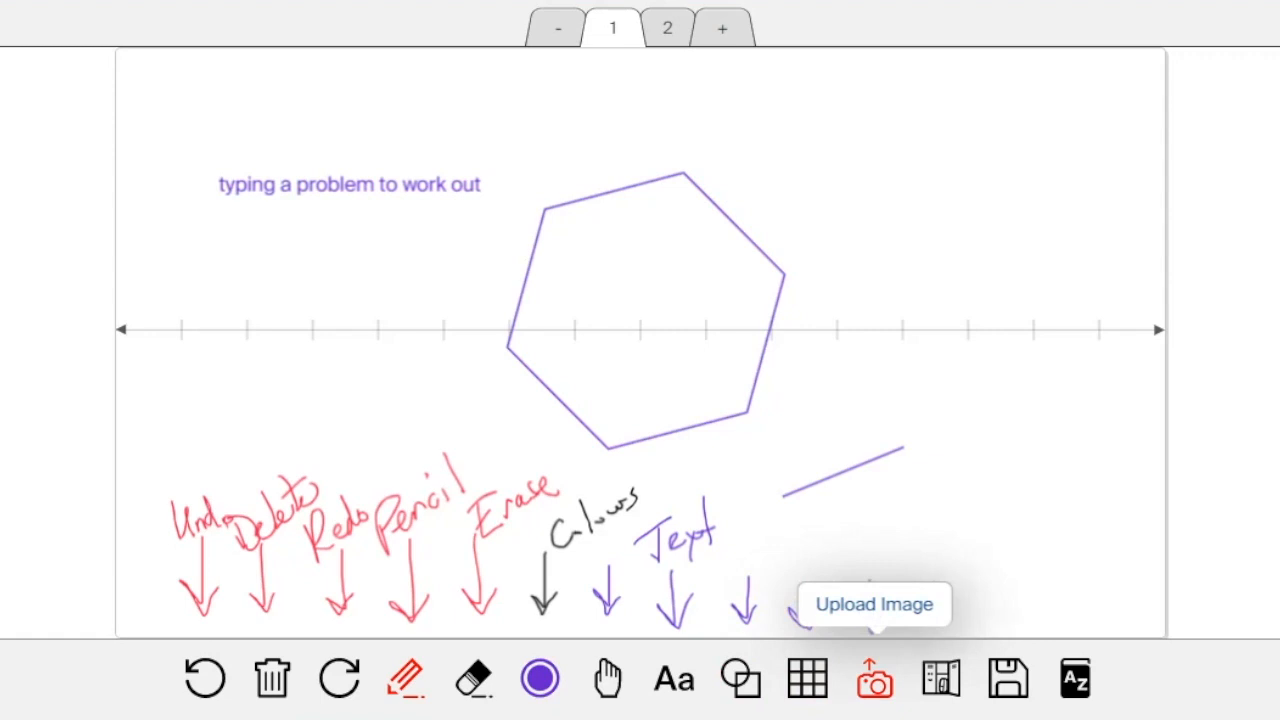
# Decline clearing the whole board, and remove only the hexagon and the typed sentence with the Eraser.
pyautogui.click(272, 678)
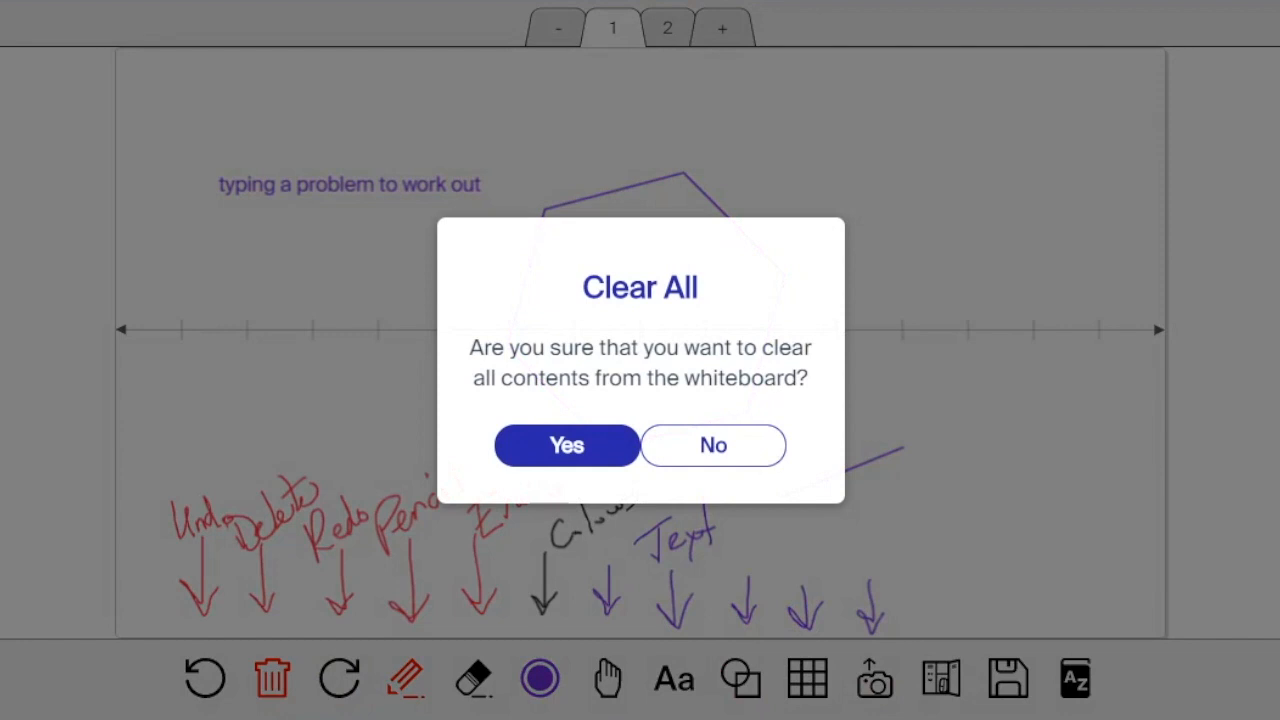
pyautogui.click(713, 445)
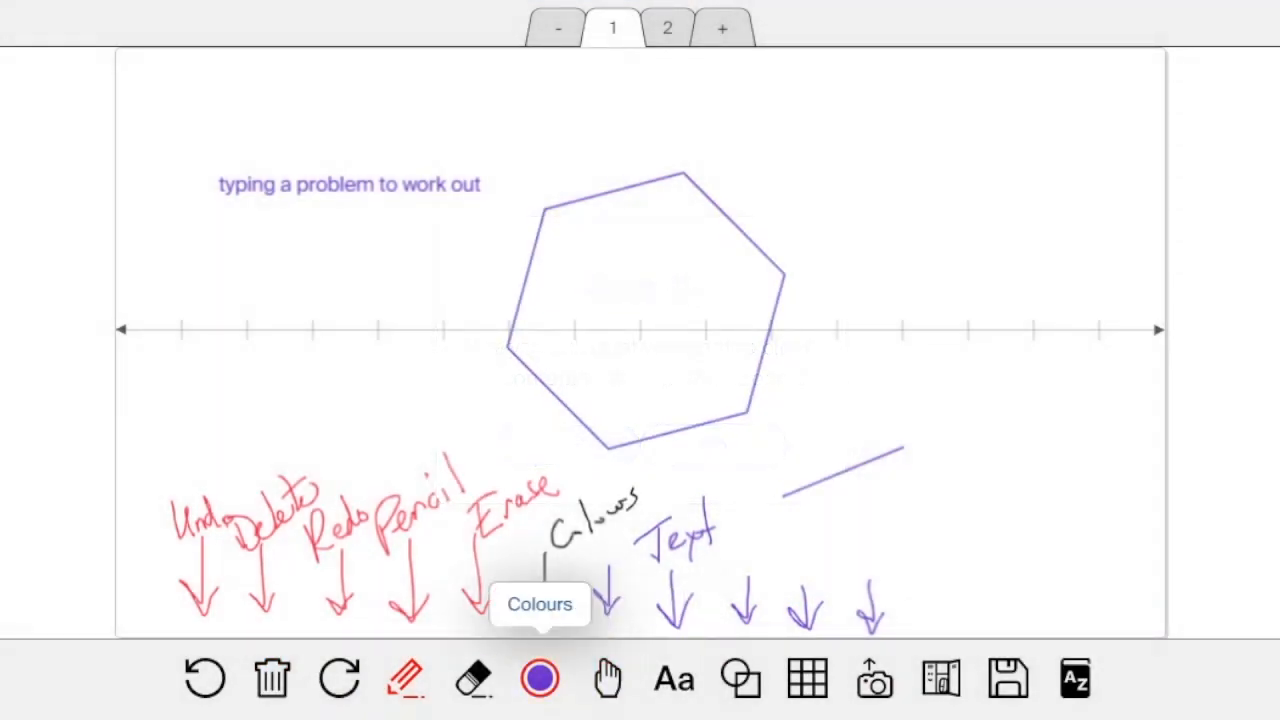
pyautogui.click(473, 678)
pyautogui.click(560, 400)
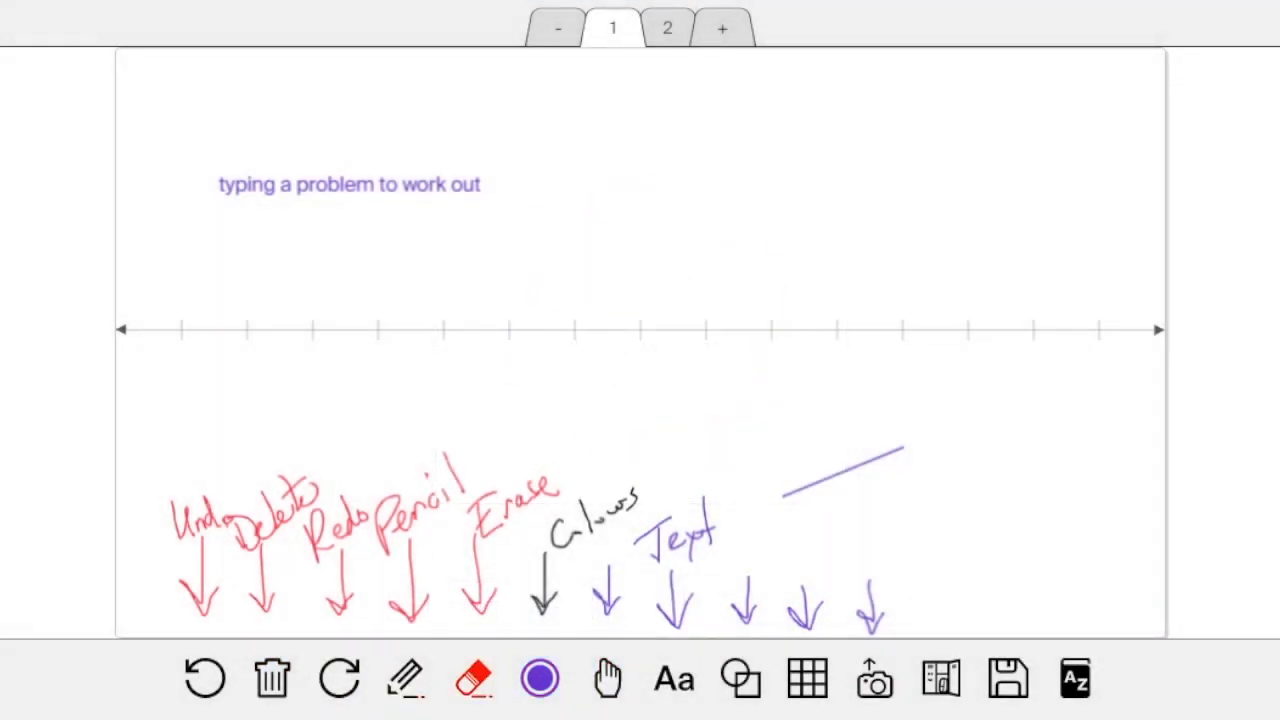
pyautogui.moveTo(193, 165); pyautogui.dragTo(416, 142)
pyautogui.click(349, 185)
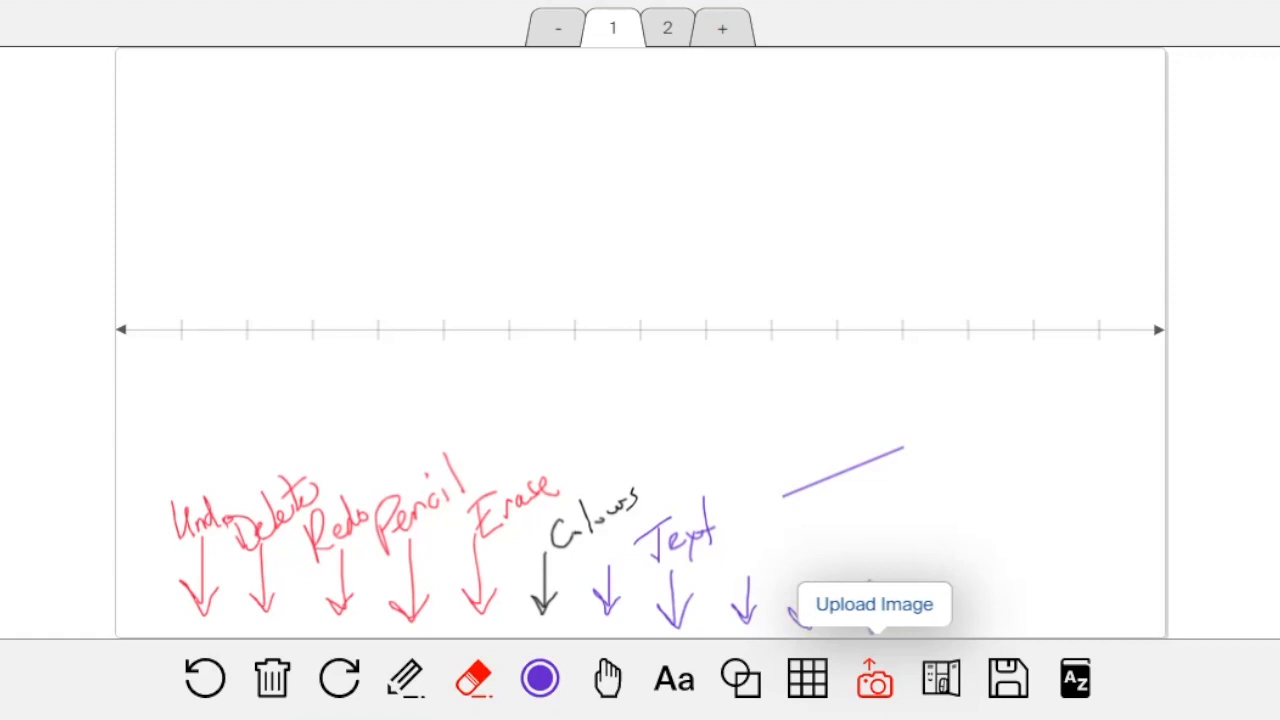
# Upload the image "test math photo" to the whiteboard.
pyautogui.click(874, 678)
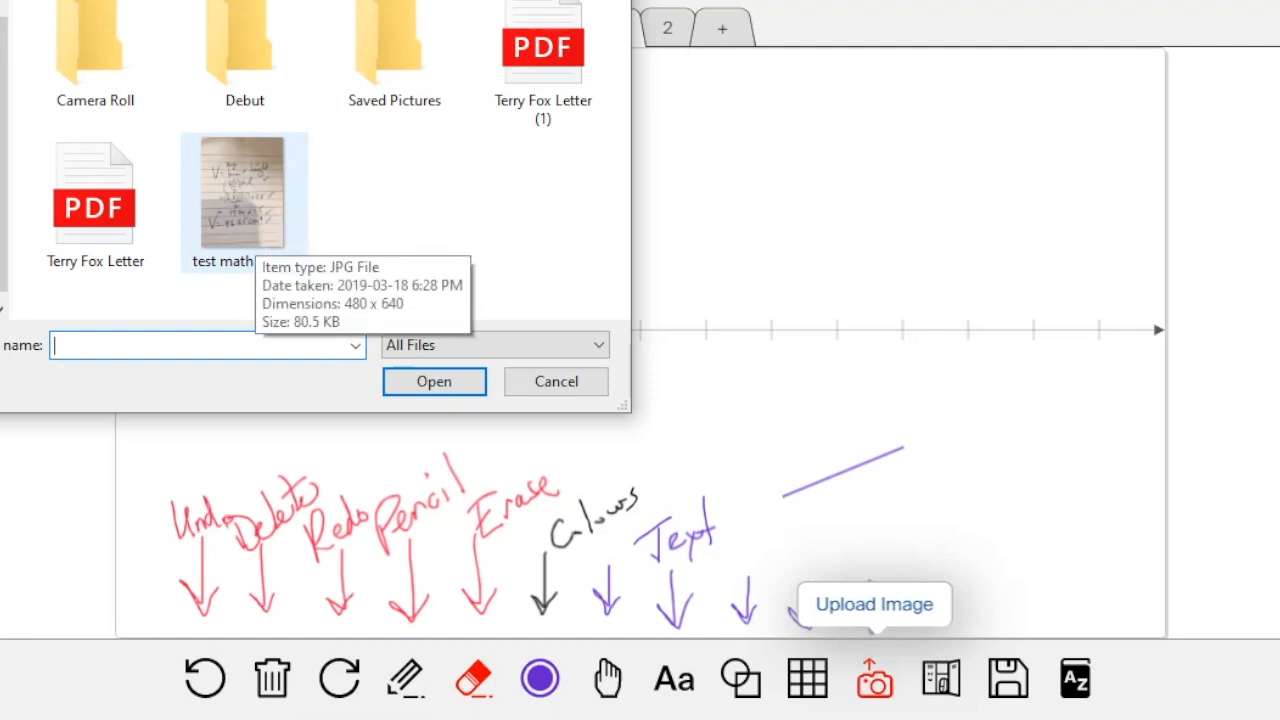
pyautogui.click(243, 200)
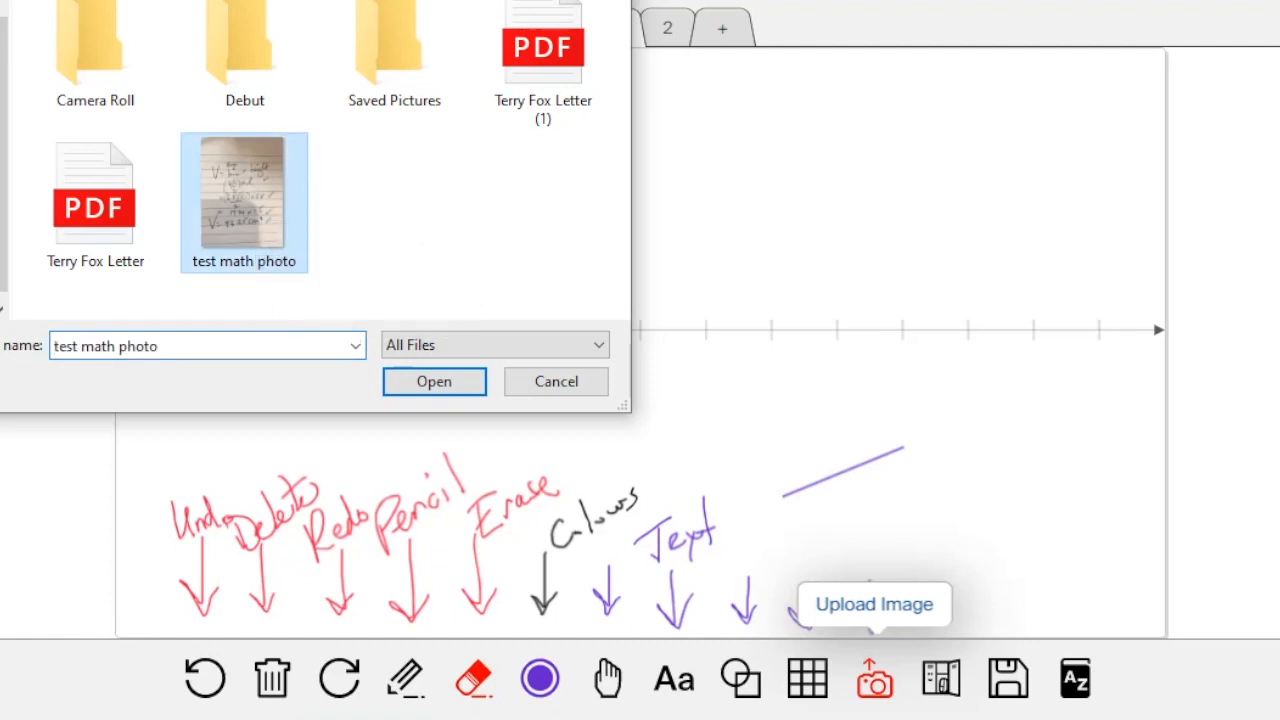
pyautogui.press('Return')
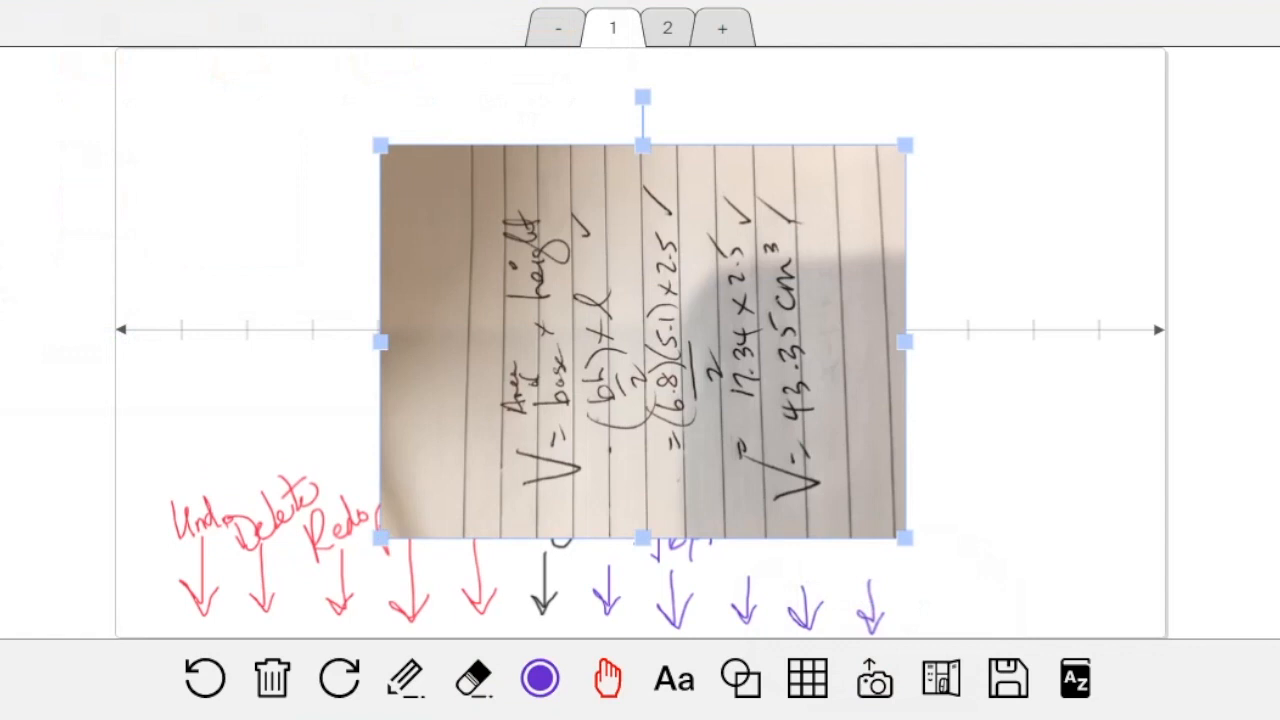
# Rotate the math photo about 90 degrees clockwise until it is upright and move it to the left side of the board.
pyautogui.moveTo(642, 97); pyautogui.dragTo(820, 175)
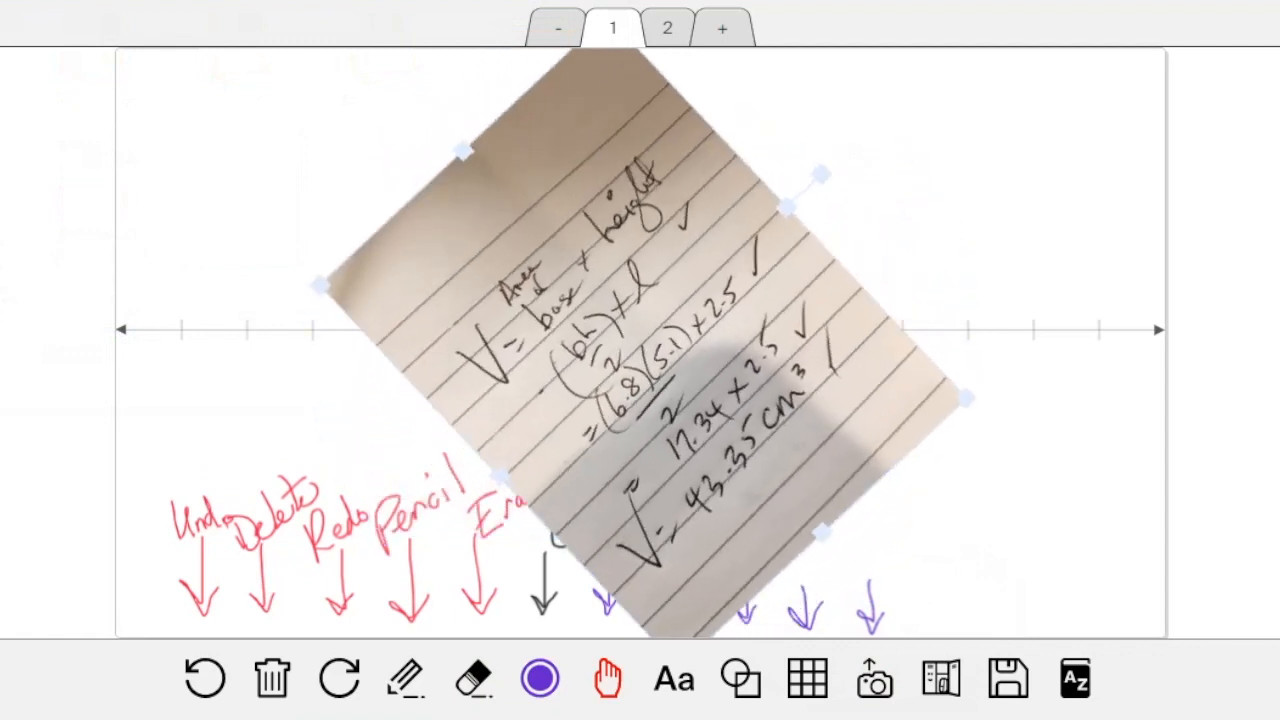
pyautogui.moveTo(820, 175); pyautogui.dragTo(888, 346)
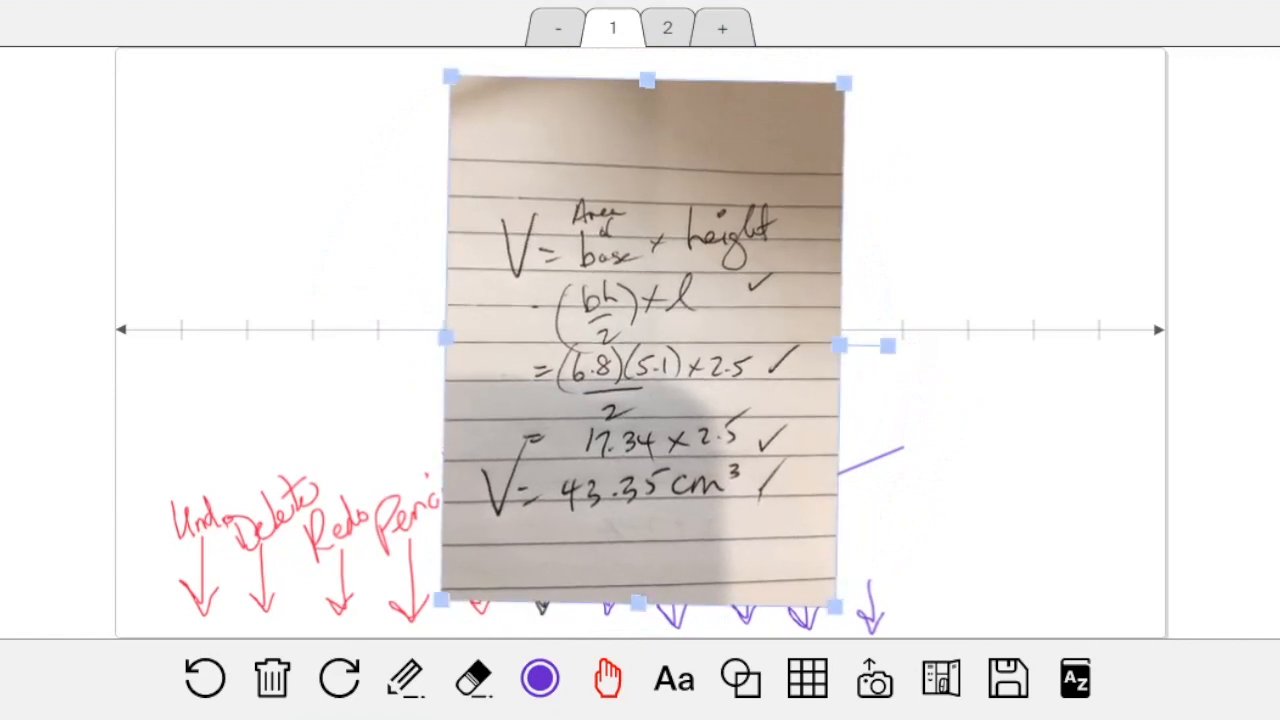
pyautogui.moveTo(645, 340); pyautogui.dragTo(335, 319)
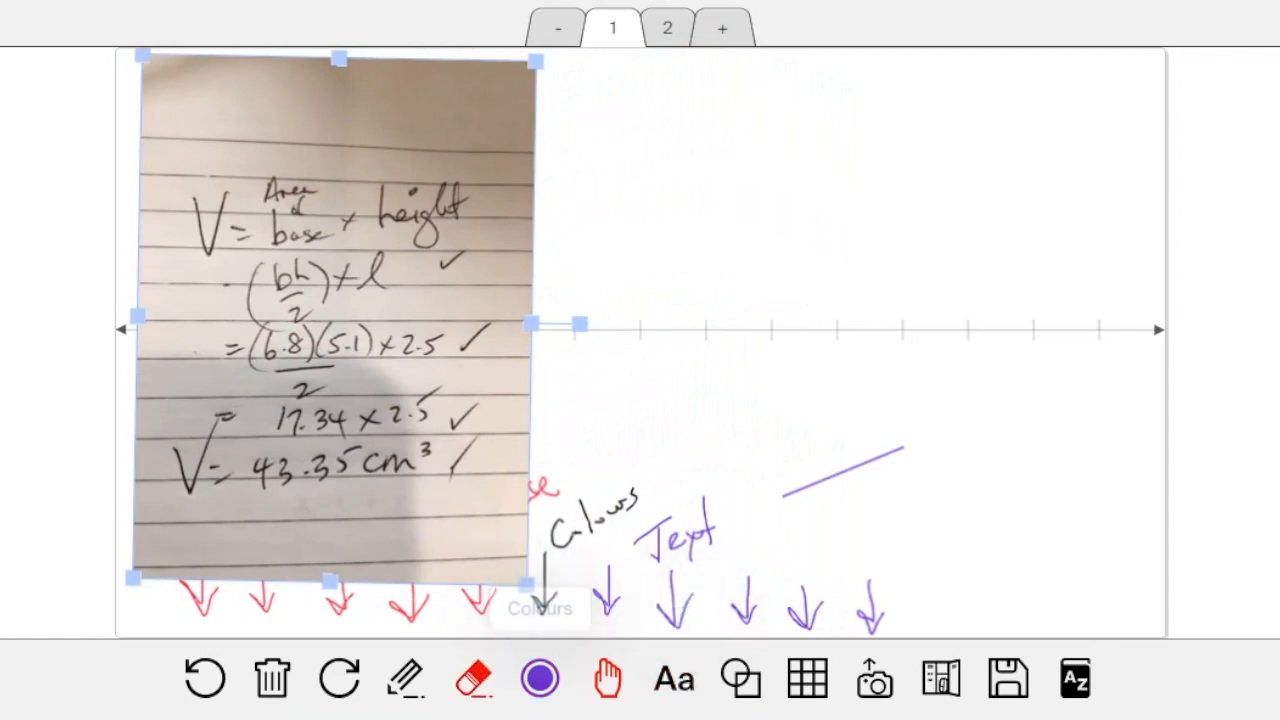
# Draw a small purple down arrow above the locker tool, and open and close the Saved Whiteboard list in My Stuff.
pyautogui.click(406, 678)
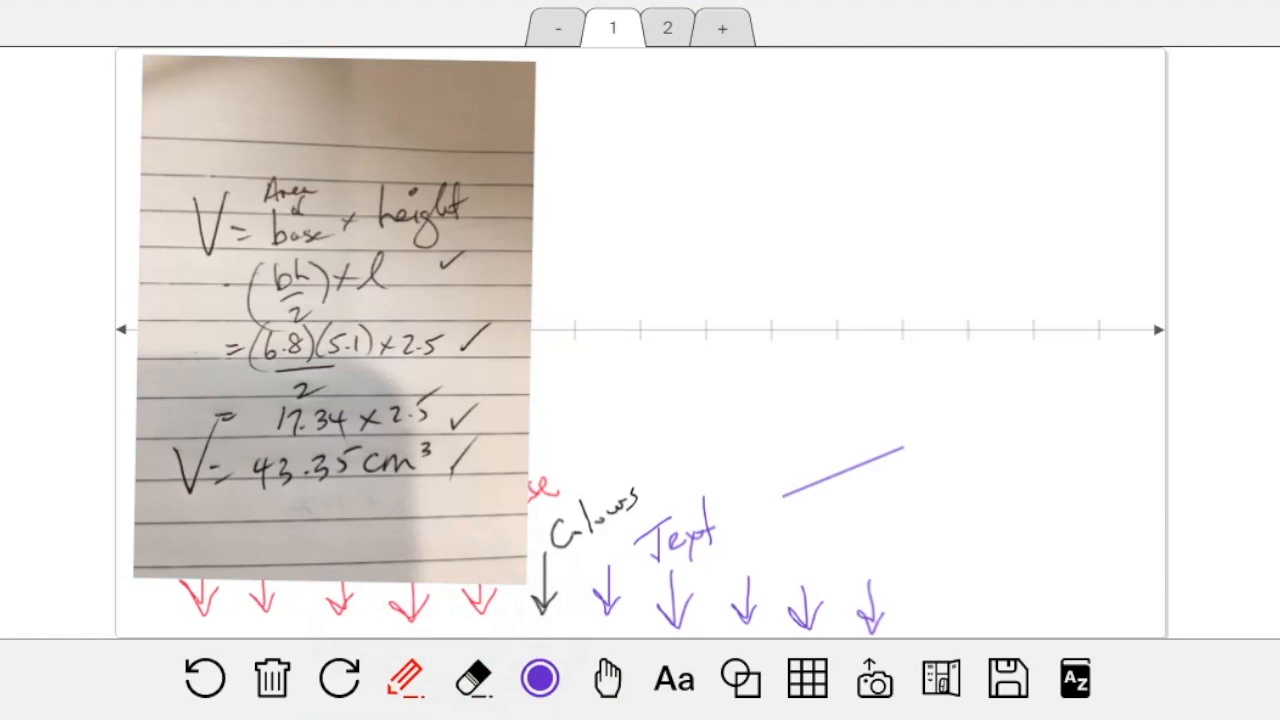
pyautogui.moveTo(942, 580); pyautogui.dragTo(945, 611)
pyautogui.click(941, 678)
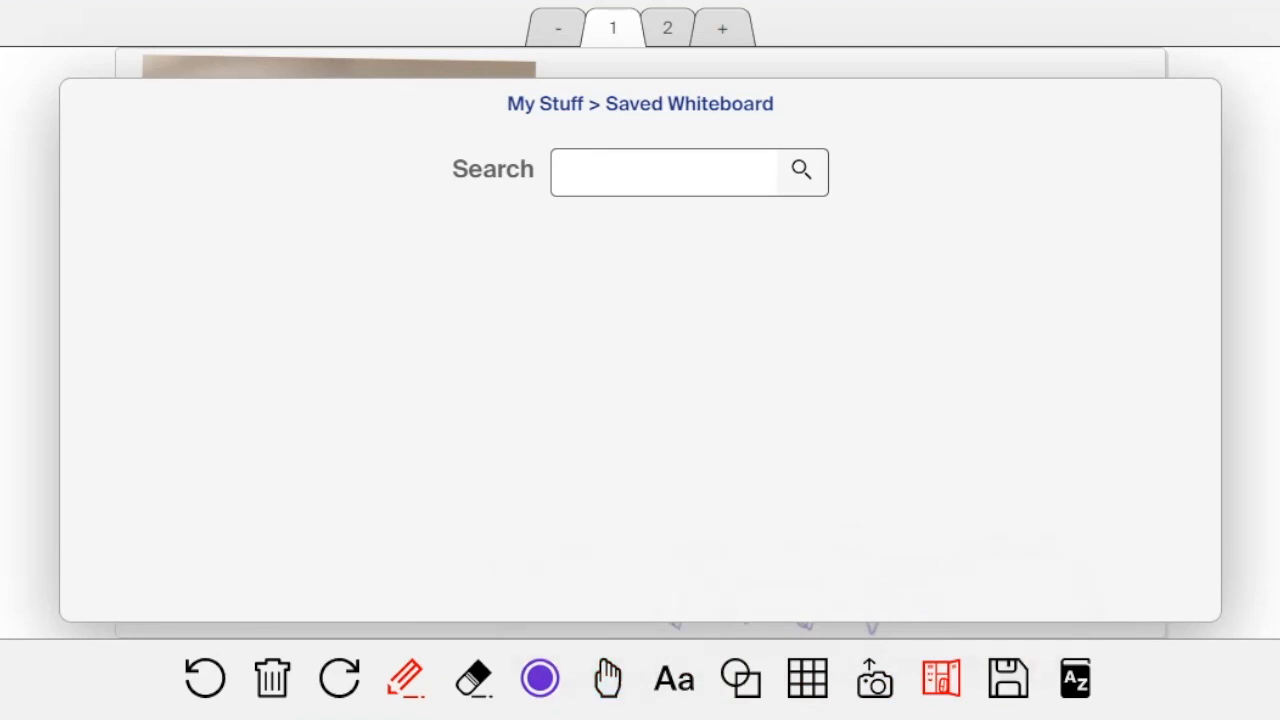
pyautogui.click(1008, 678)
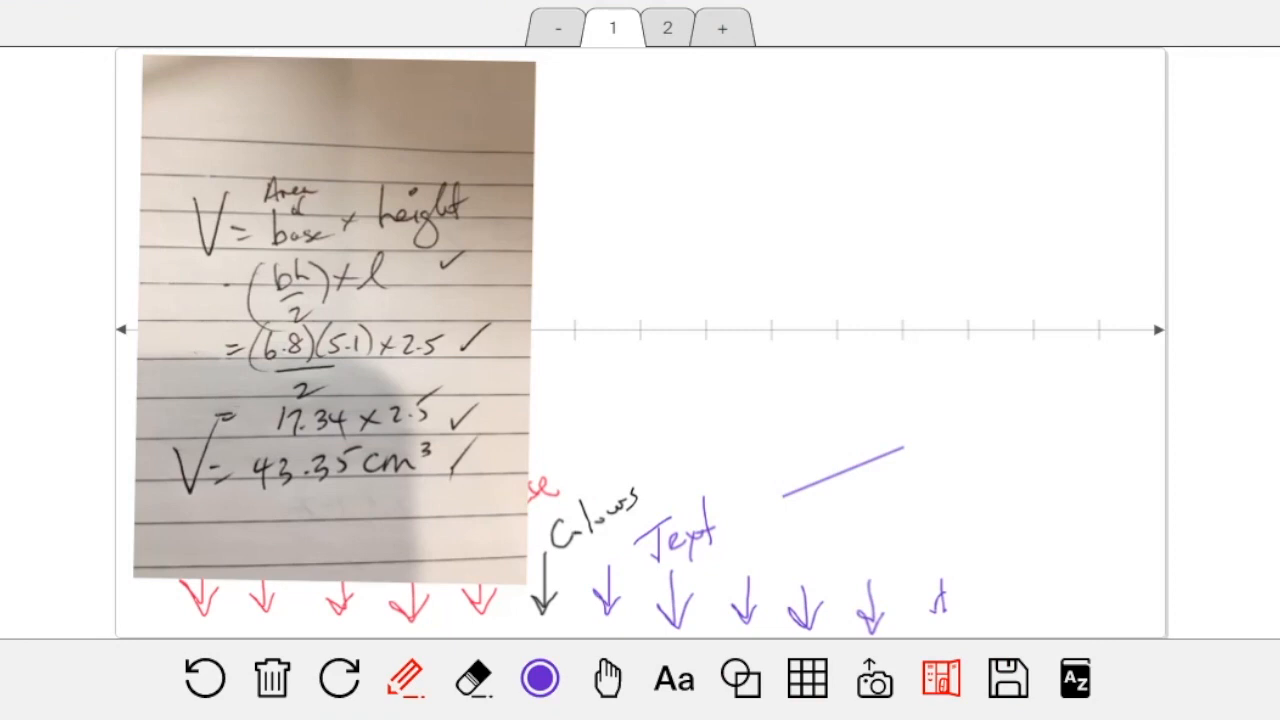
# Draw purple down arrows above the save and glossary tools, and handwrite "glossary" above the second arrow.
pyautogui.moveTo(1003, 597)
pyautogui.mouseDown()
pyautogui.moveTo(1002, 634)
pyautogui.moveTo(1016, 600)
pyautogui.mouseUp()
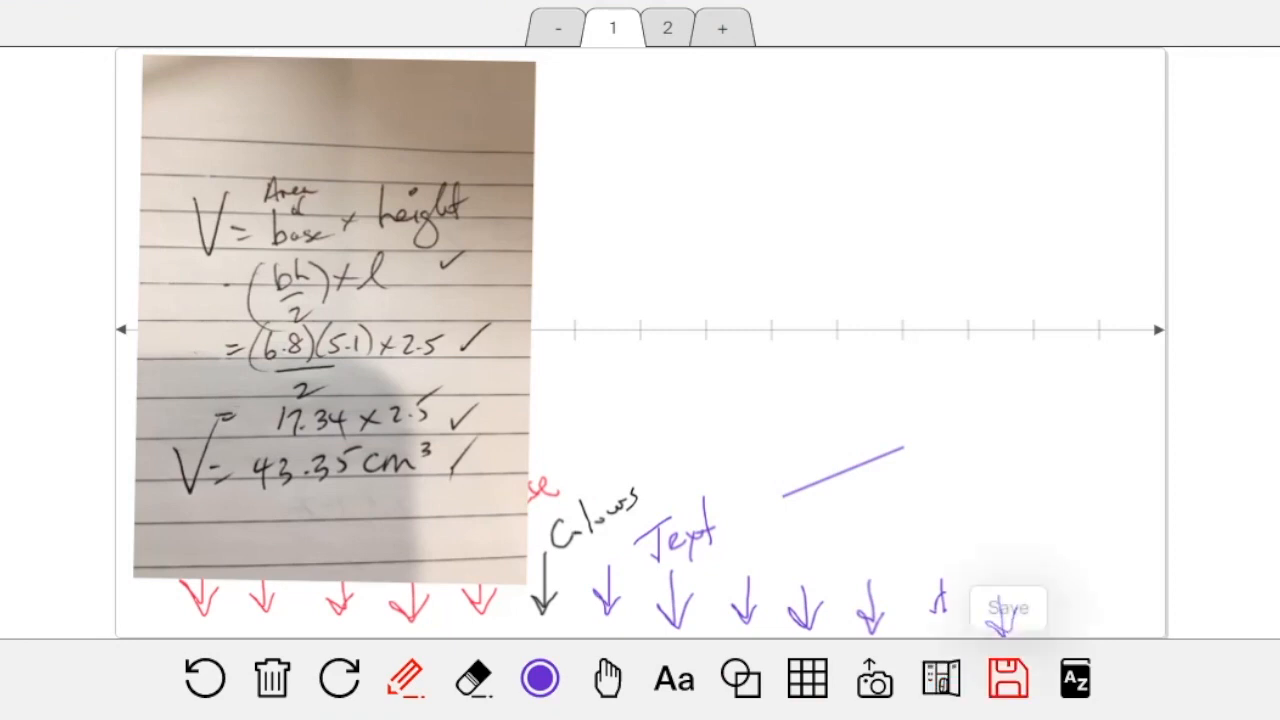
pyautogui.moveTo(1070, 576); pyautogui.dragTo(1070, 622)
pyautogui.moveTo(1056, 606)
pyautogui.mouseDown()
pyautogui.moveTo(1068, 621)
pyautogui.moveTo(1086, 592)
pyautogui.mouseUp()
pyautogui.moveTo(1044, 545)
pyautogui.mouseDown()
pyautogui.moveTo(1062, 575)
pyautogui.moveTo(1040, 562)
pyautogui.moveTo(1128, 490)
pyautogui.moveTo(1116, 552)
pyautogui.mouseUp()
# Look up the definition of Acute Angle in the Glossary and close the glossary again.
pyautogui.click(1075, 678)
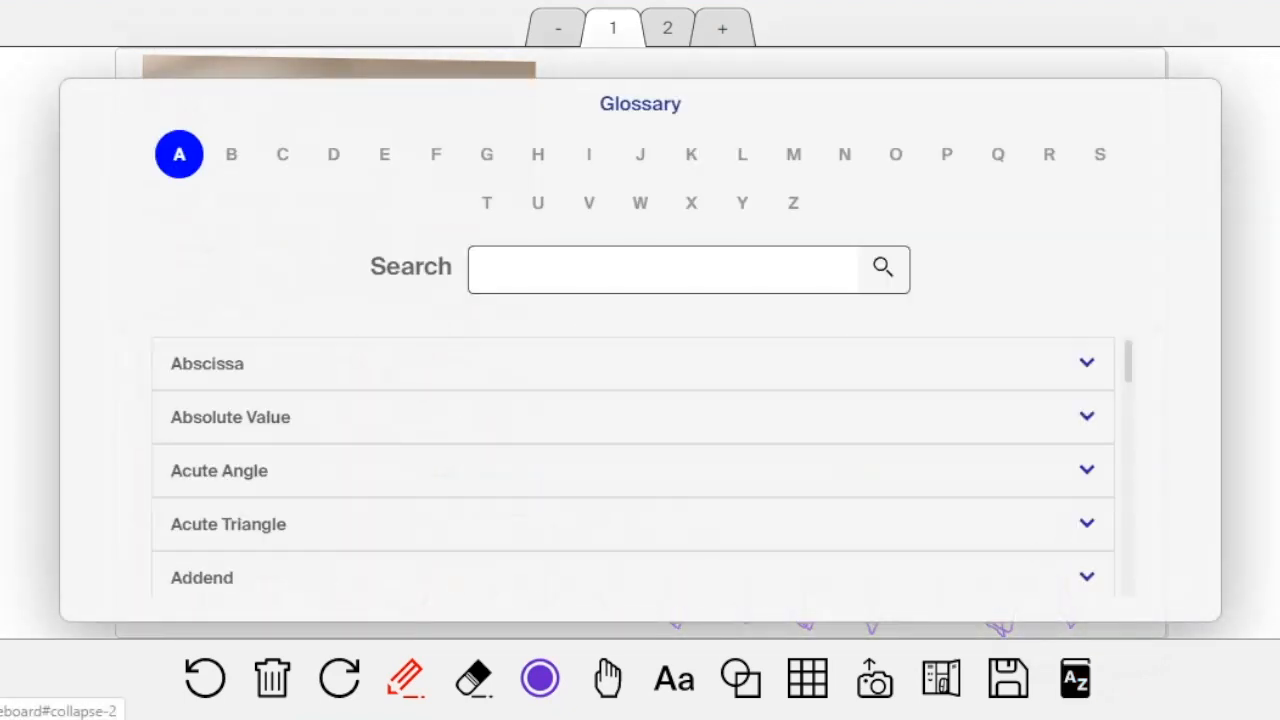
pyautogui.click(219, 470)
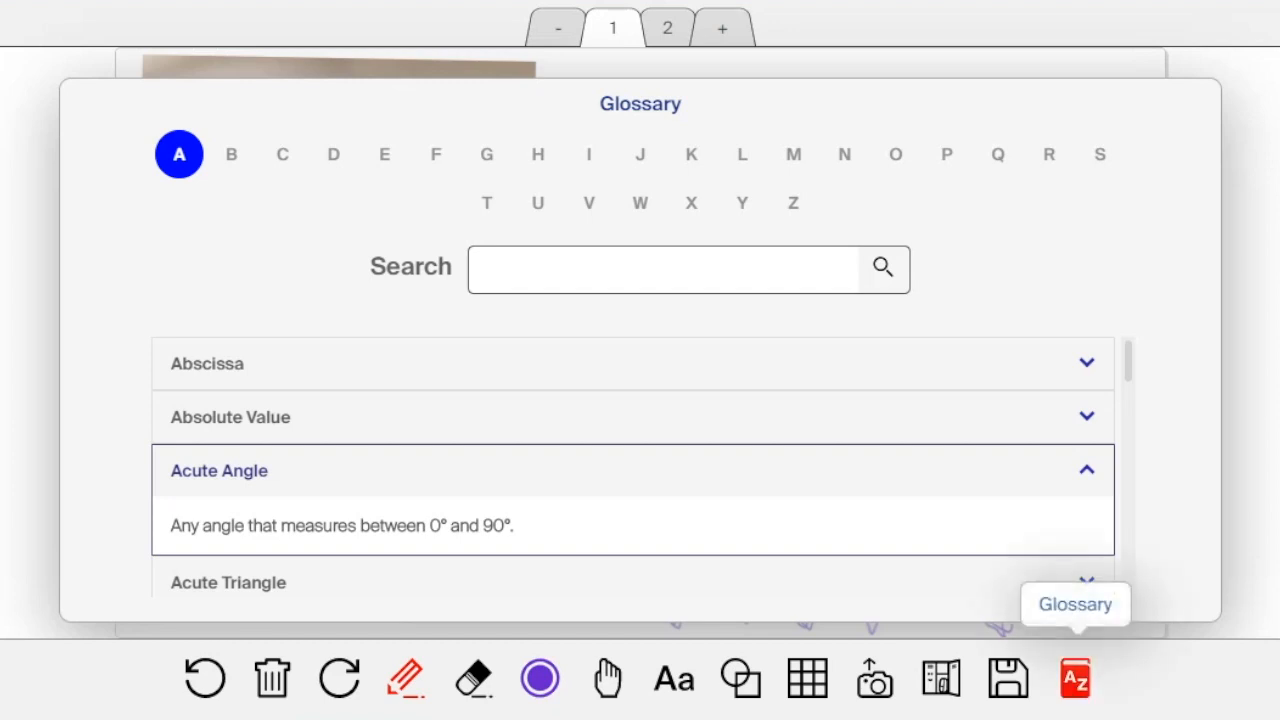
pyautogui.click(1075, 679)
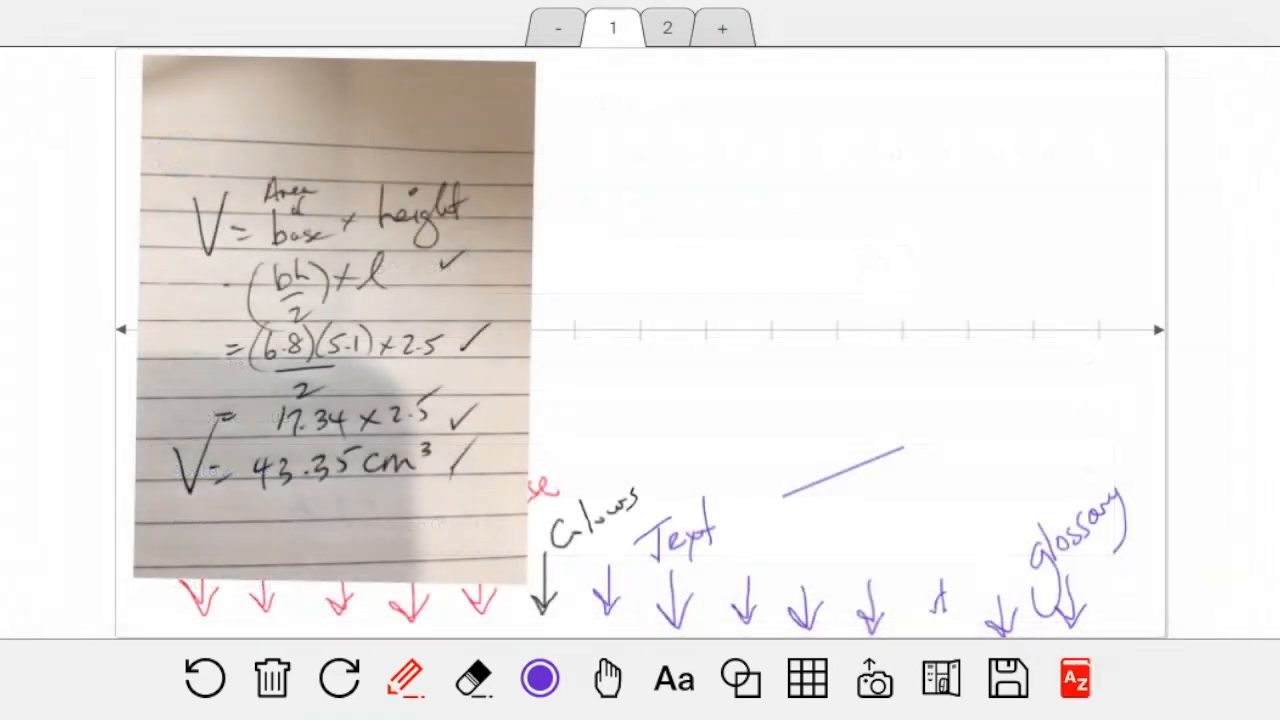
# Clear the whole board, confirming the removal, and handwrite the square root of 49 in purple near the upper middle.
pyautogui.click(272, 679)
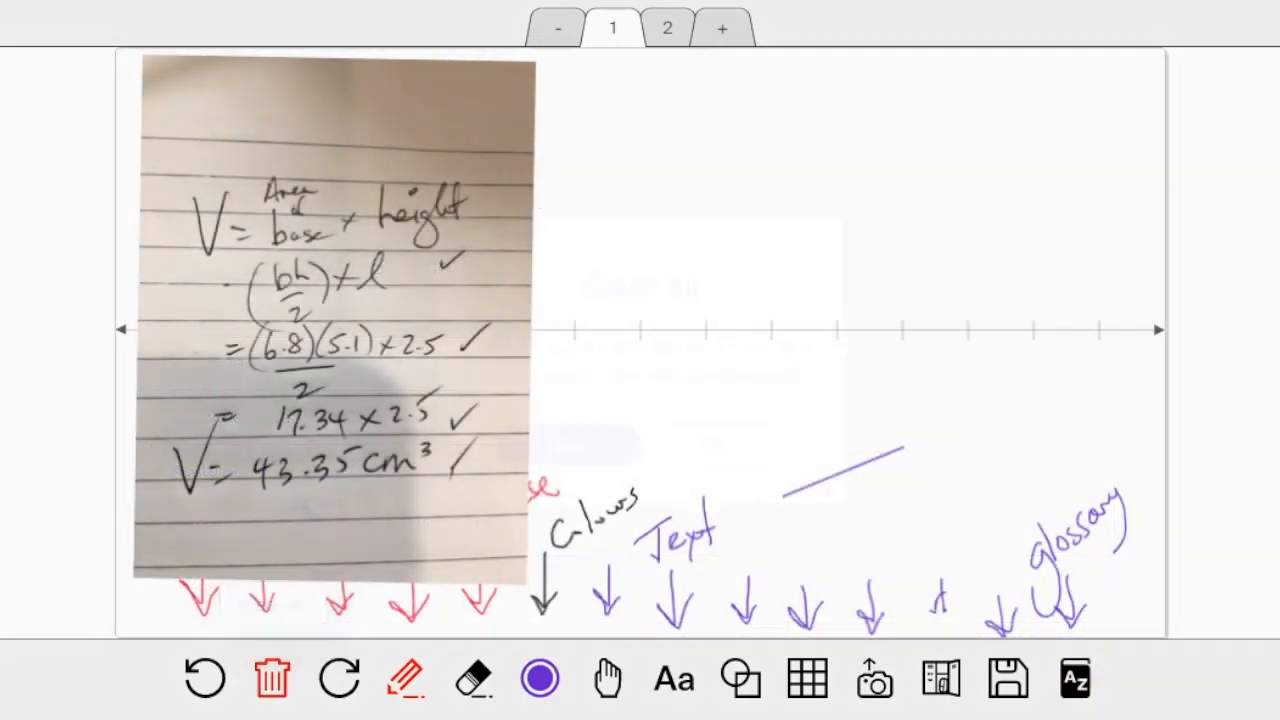
pyautogui.press('Return')
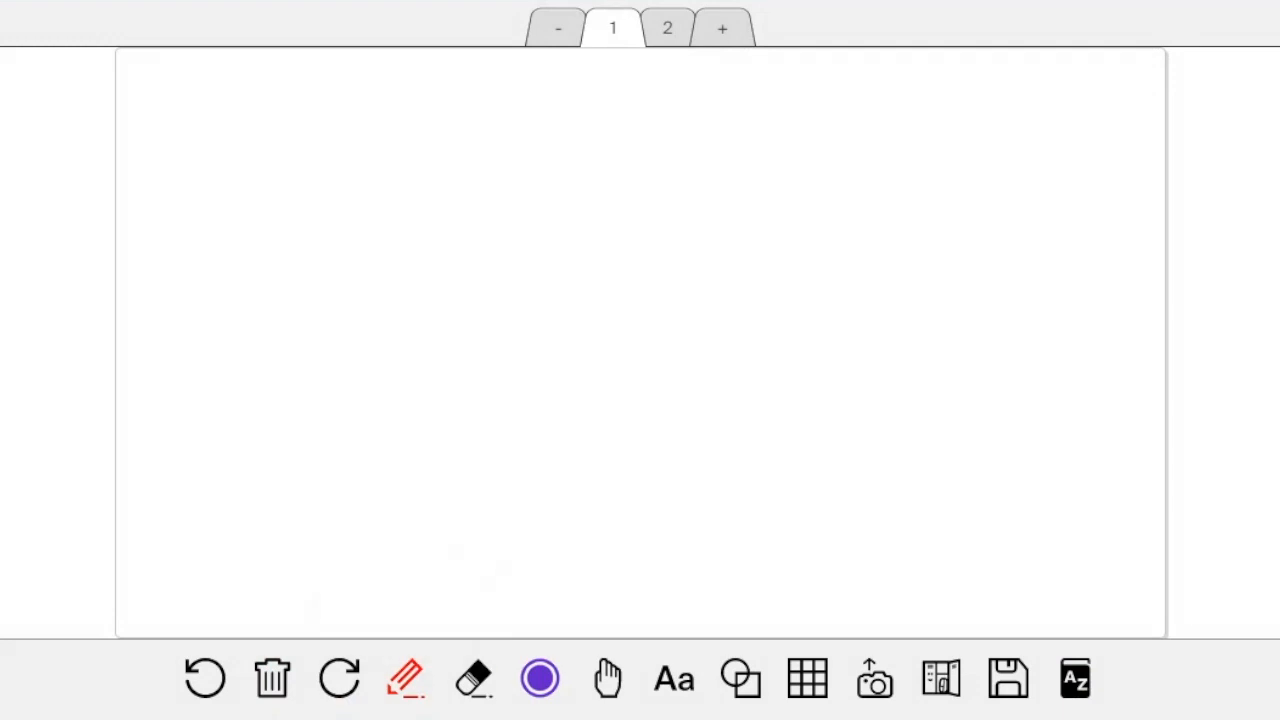
pyautogui.moveTo(473, 256); pyautogui.dragTo(767, 110)
pyautogui.moveTo(592, 194)
pyautogui.mouseDown()
pyautogui.moveTo(594, 236)
pyautogui.moveTo(636, 228)
pyautogui.mouseUp()
pyautogui.moveTo(620, 192); pyautogui.dragTo(624, 257)
pyautogui.moveTo(665, 196); pyautogui.dragTo(667, 260)
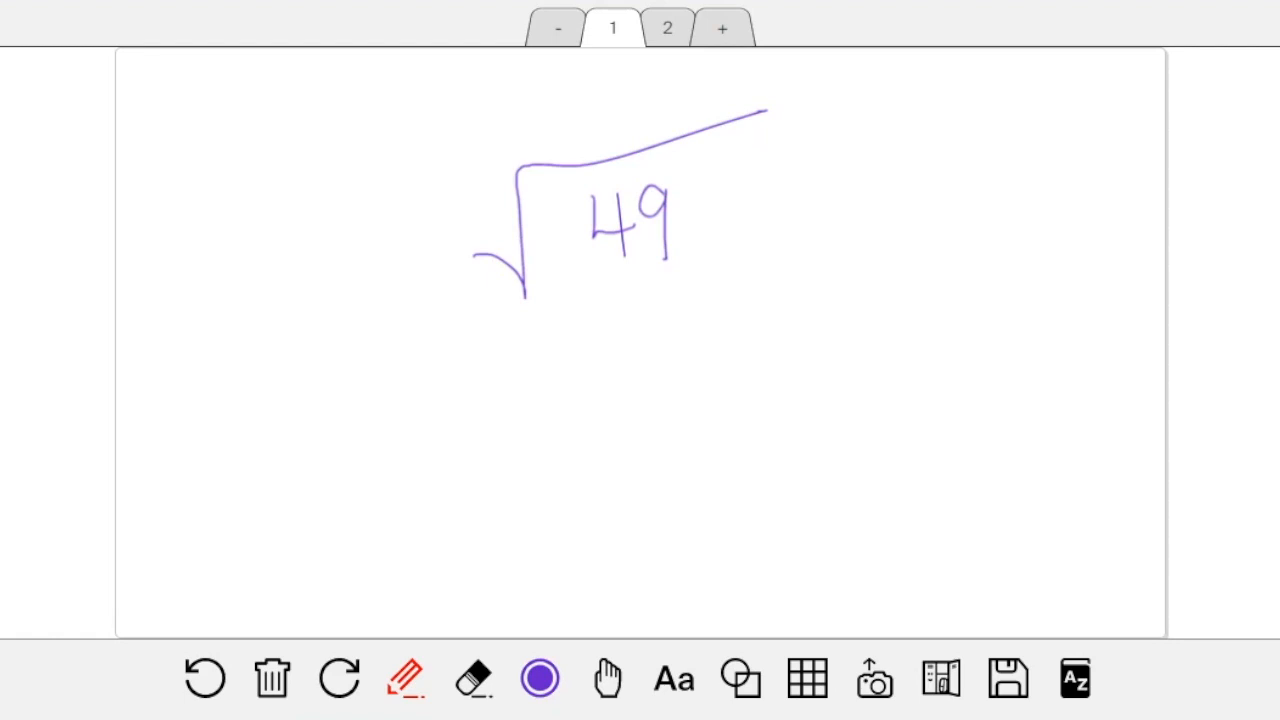
# Draw a purple arrow pointing right near the board's right edge and handwrite "chat" above it.
pyautogui.moveTo(1016, 412)
pyautogui.mouseDown()
pyautogui.moveTo(1124, 390)
pyautogui.moveTo(1088, 430)
pyautogui.mouseUp()
pyautogui.moveTo(962, 360)
pyautogui.mouseDown()
pyautogui.moveTo(946, 385)
pyautogui.moveTo(978, 380)
pyautogui.mouseUp()
pyautogui.moveTo(968, 326); pyautogui.dragTo(1038, 370)
pyautogui.moveTo(1018, 292); pyautogui.dragTo(1036, 345)
pyautogui.moveTo(1022, 332); pyautogui.dragTo(1055, 310)
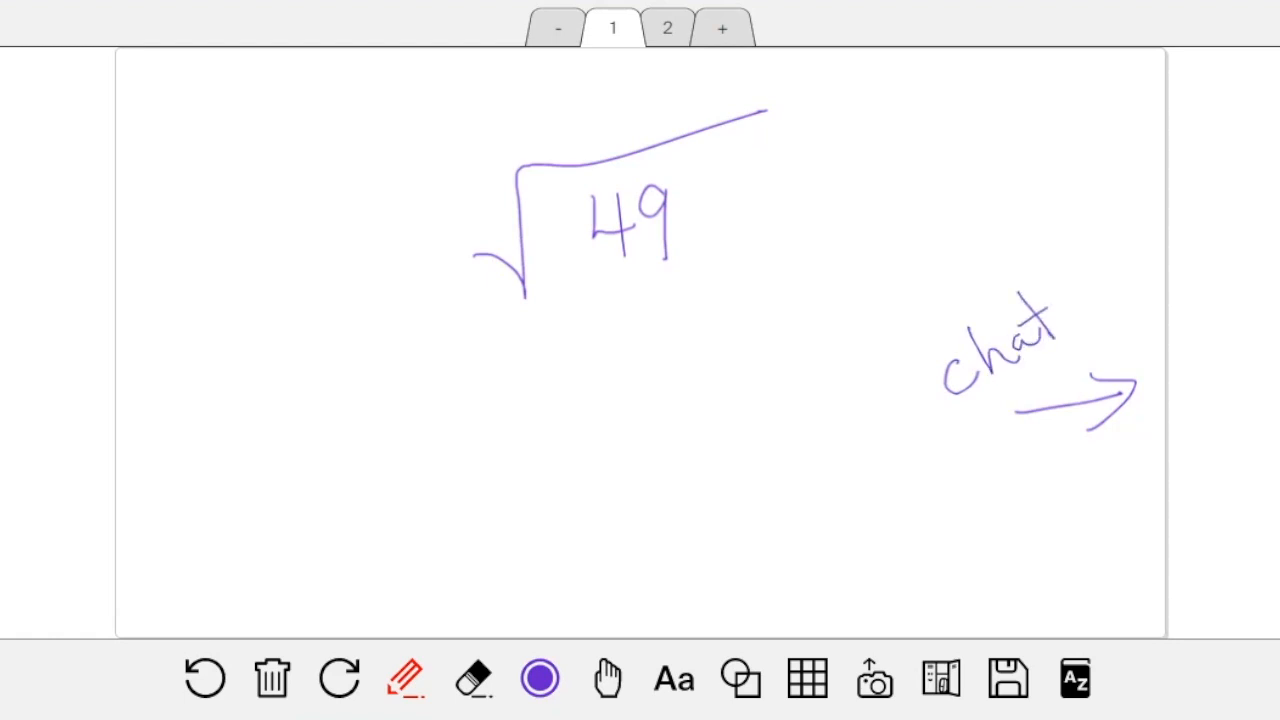
# Draw an up arrow near the board's upper right with "Audio" handwritten beneath it, and underline both "Audio" and "chat".
pyautogui.moveTo(980, 62); pyautogui.dragTo(975, 158)
pyautogui.moveTo(960, 102); pyautogui.dragTo(996, 88)
pyautogui.moveTo(942, 208)
pyautogui.mouseDown()
pyautogui.moveTo(982, 186)
pyautogui.moveTo(1010, 128)
pyautogui.moveTo(1044, 145)
pyautogui.moveTo(1030, 126)
pyautogui.mouseUp()
pyautogui.moveTo(1031, 181); pyautogui.dragTo(993, 218)
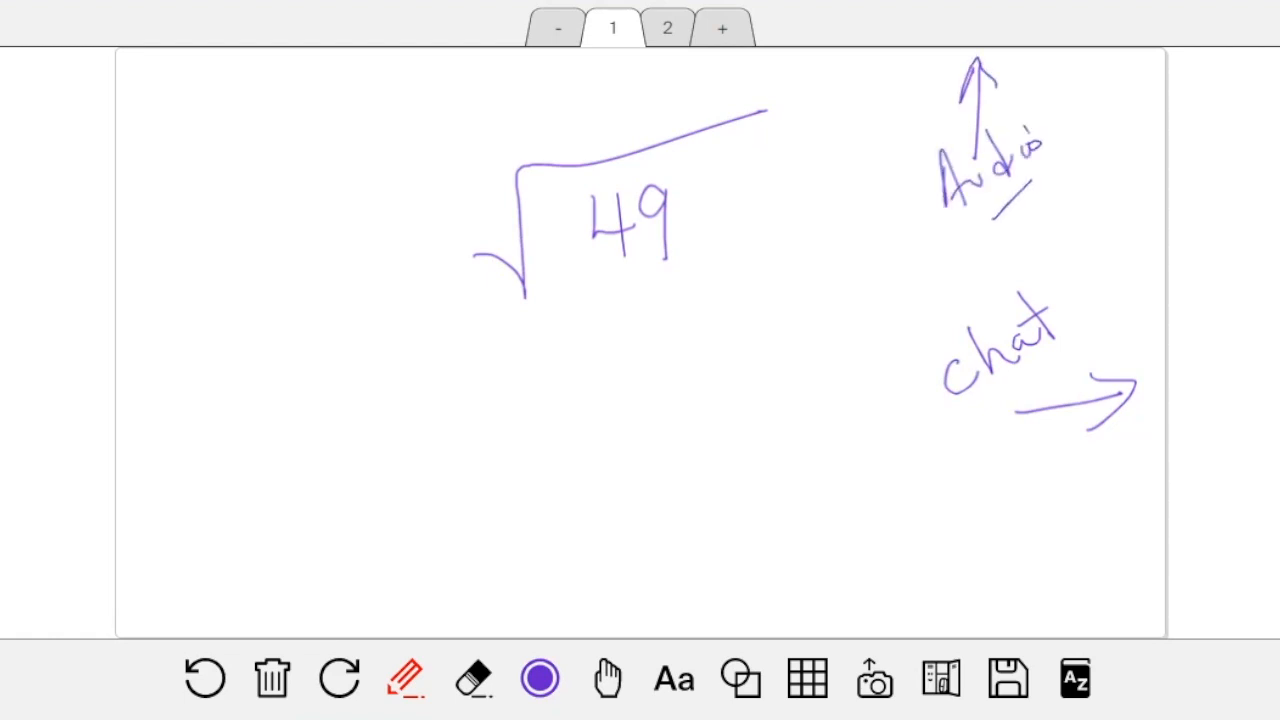
pyautogui.moveTo(1074, 331); pyautogui.dragTo(987, 416)
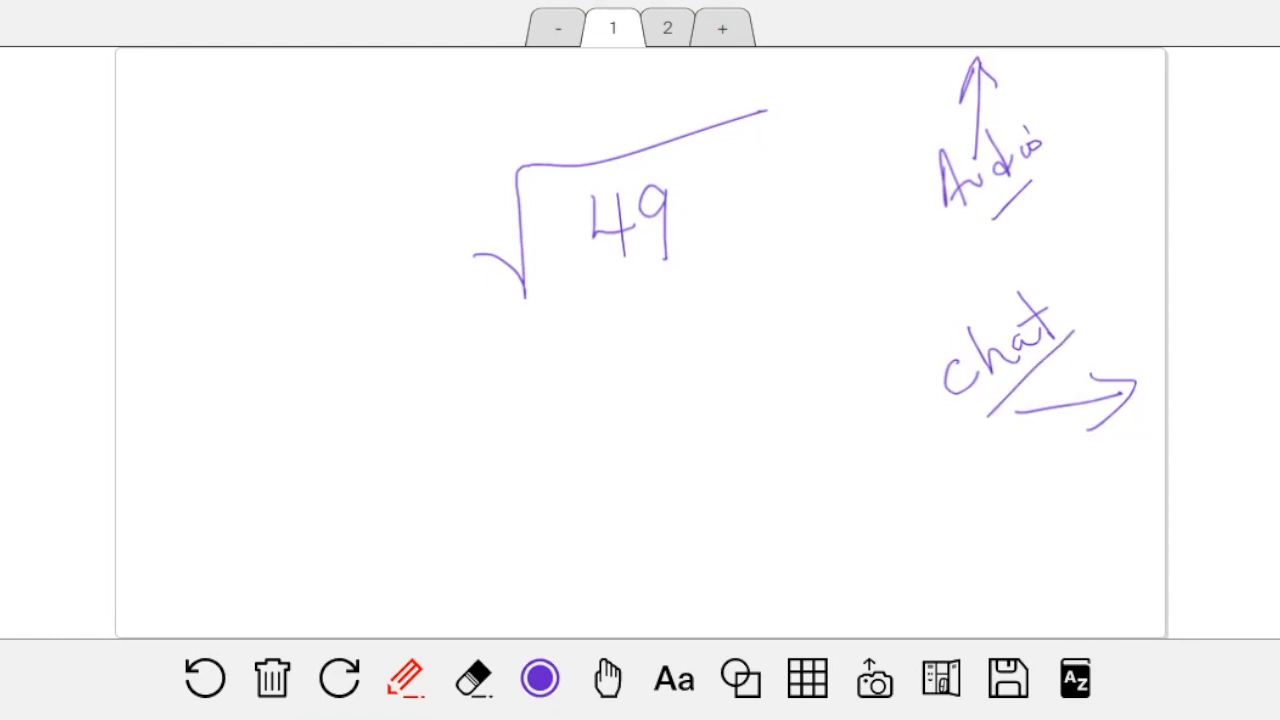